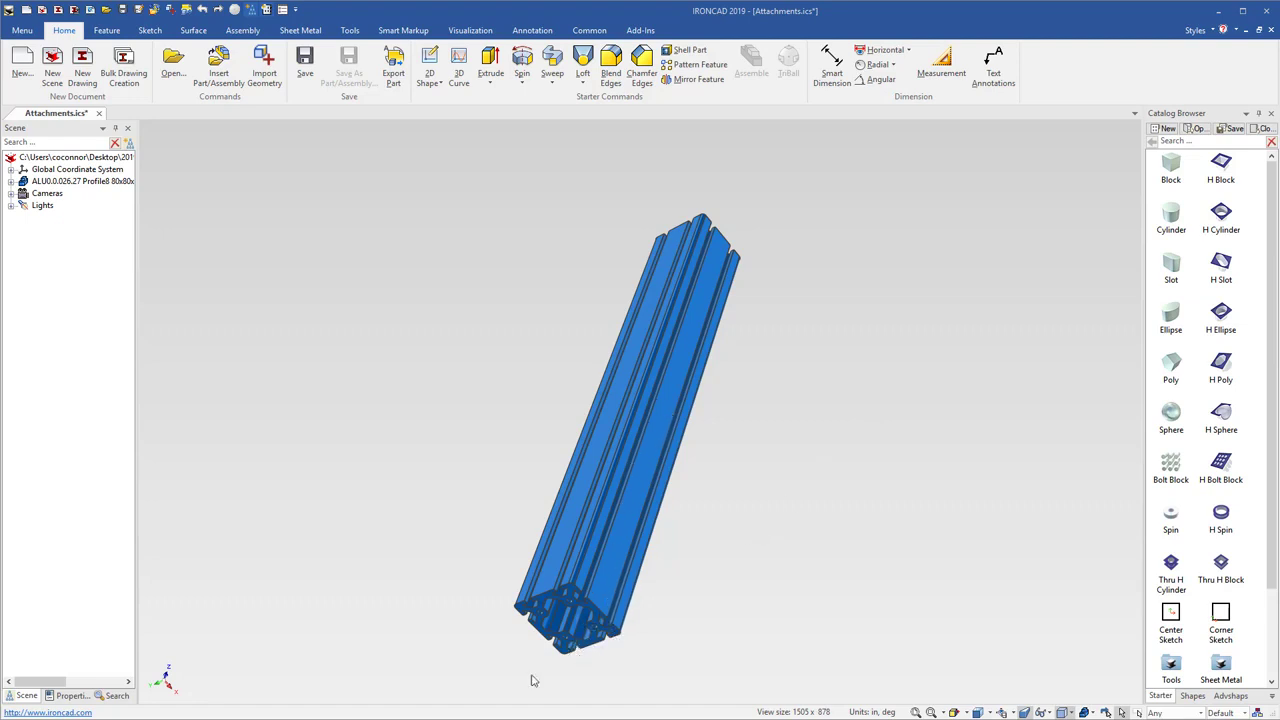
# Create an attachment point named Connect_N at the centre of the profile's near end, based on the TriBall orientation
pyautogui.scroll(3, 584, 618)
pyautogui.click(583, 615)
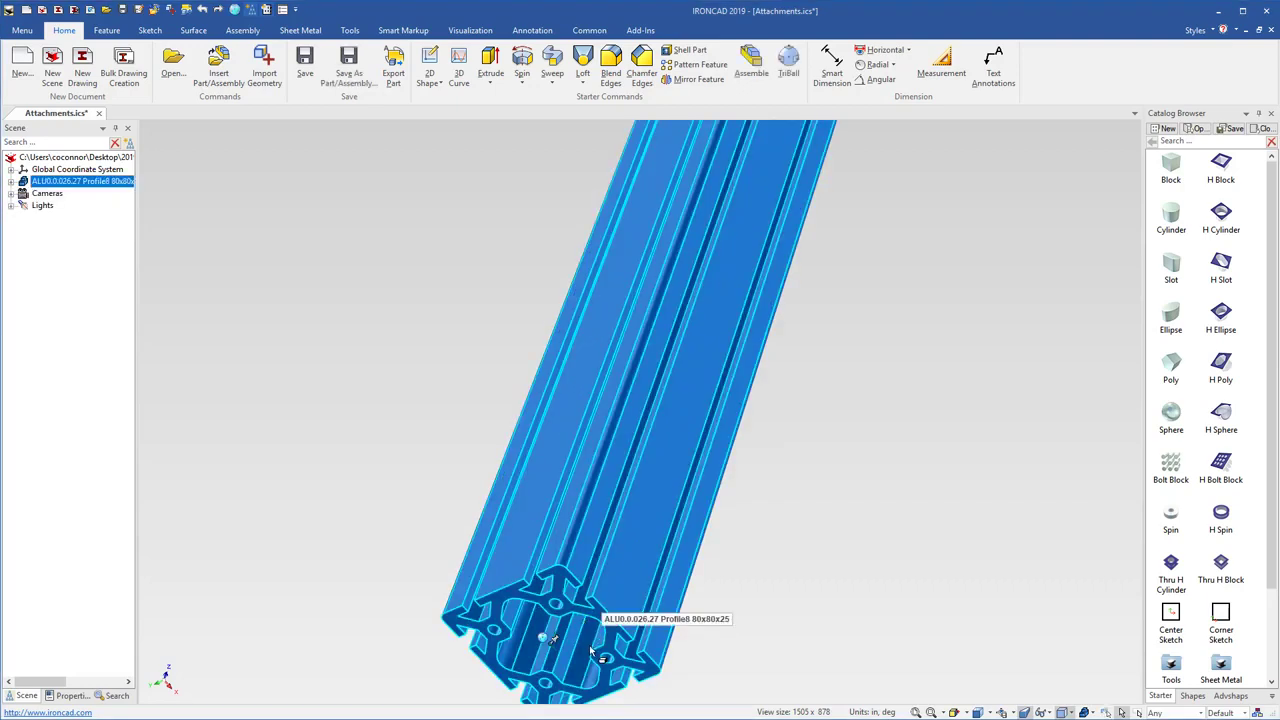
pyautogui.scroll(-1, 593, 615)
pyautogui.keyDown('shift'); pyautogui.moveTo(593, 615); pyautogui.dragTo(624, 450, button='middle'); pyautogui.keyUp('shift')
pyautogui.scroll(2, 615, 474)
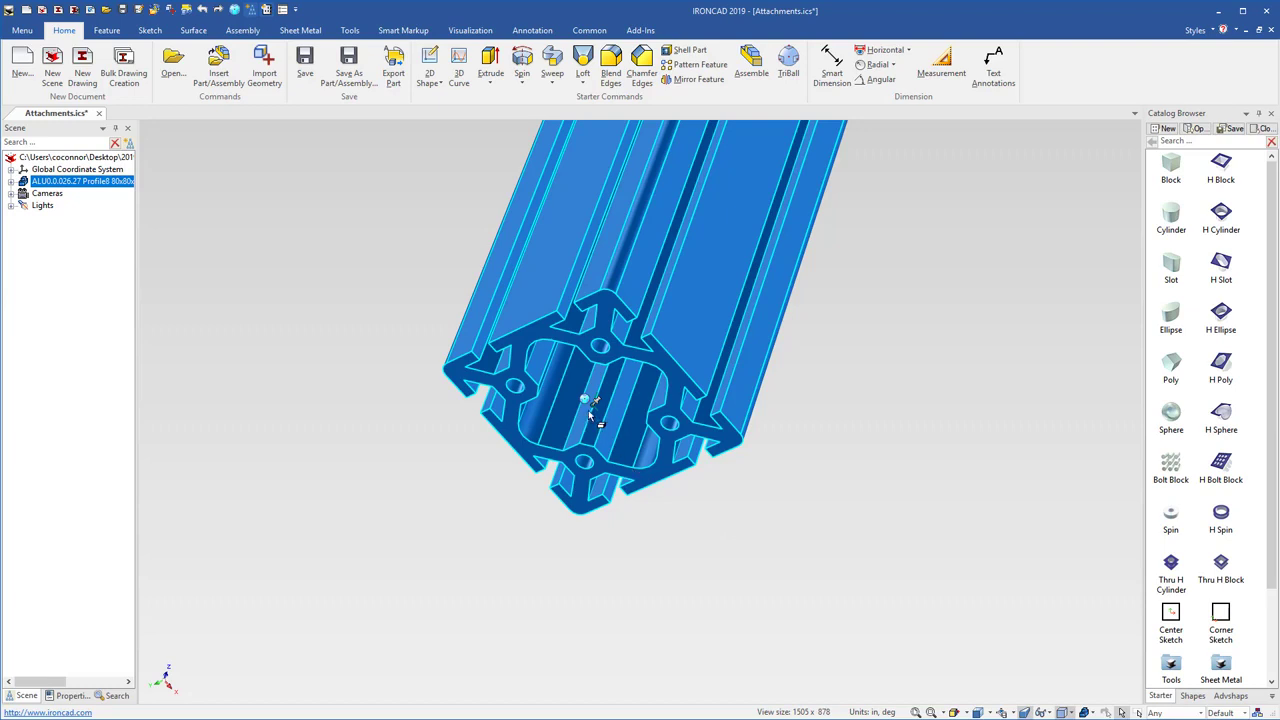
pyautogui.press('F10')
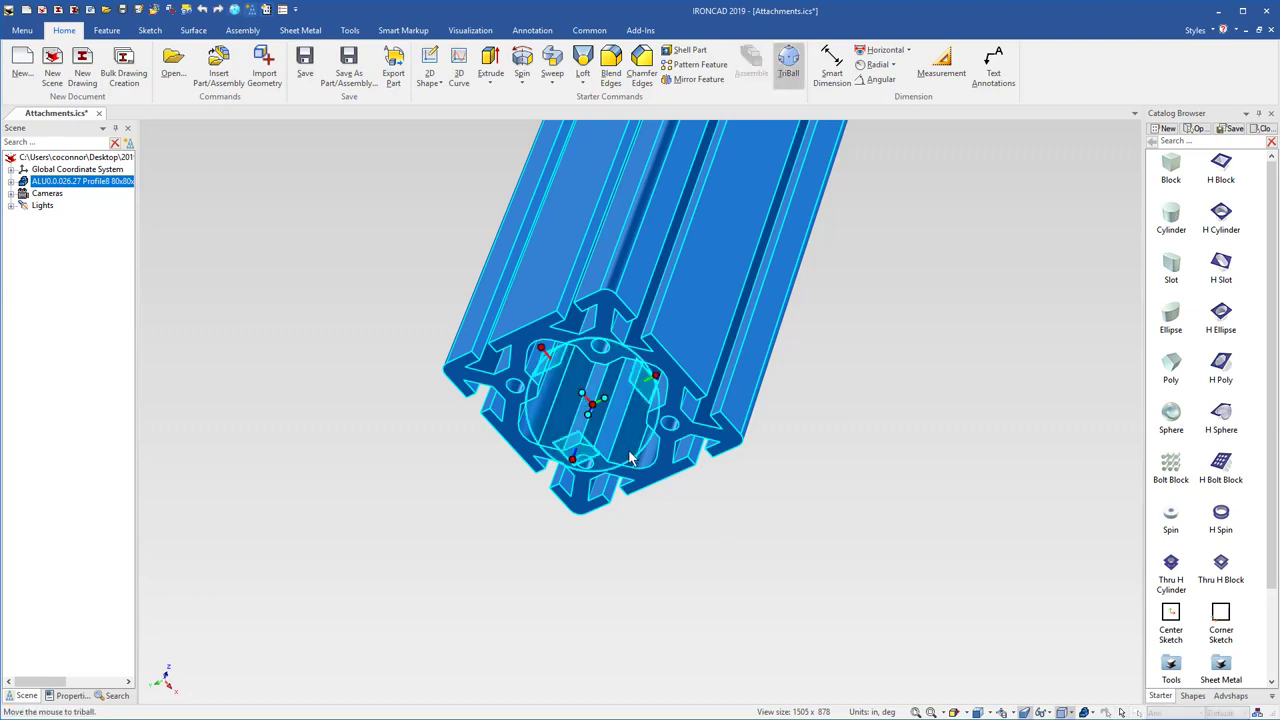
pyautogui.rightClick(595, 406)
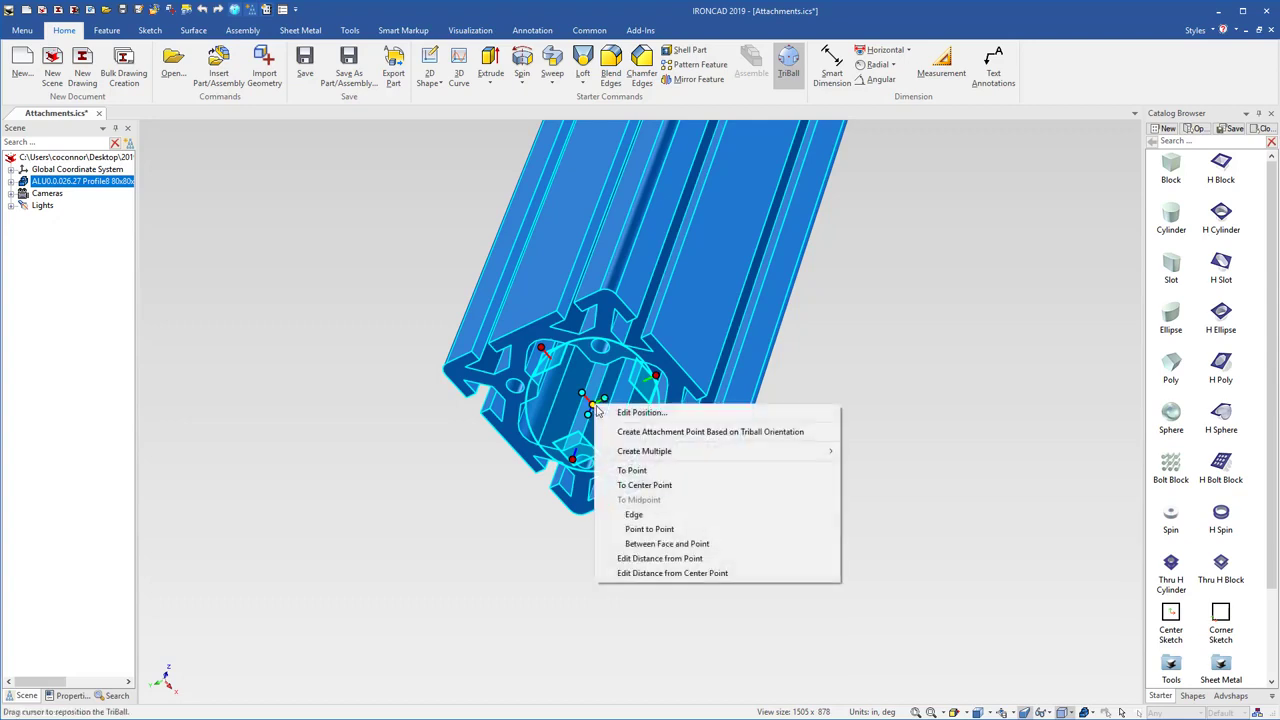
pyautogui.click(649, 432)
pyautogui.doubleClick(598, 368)
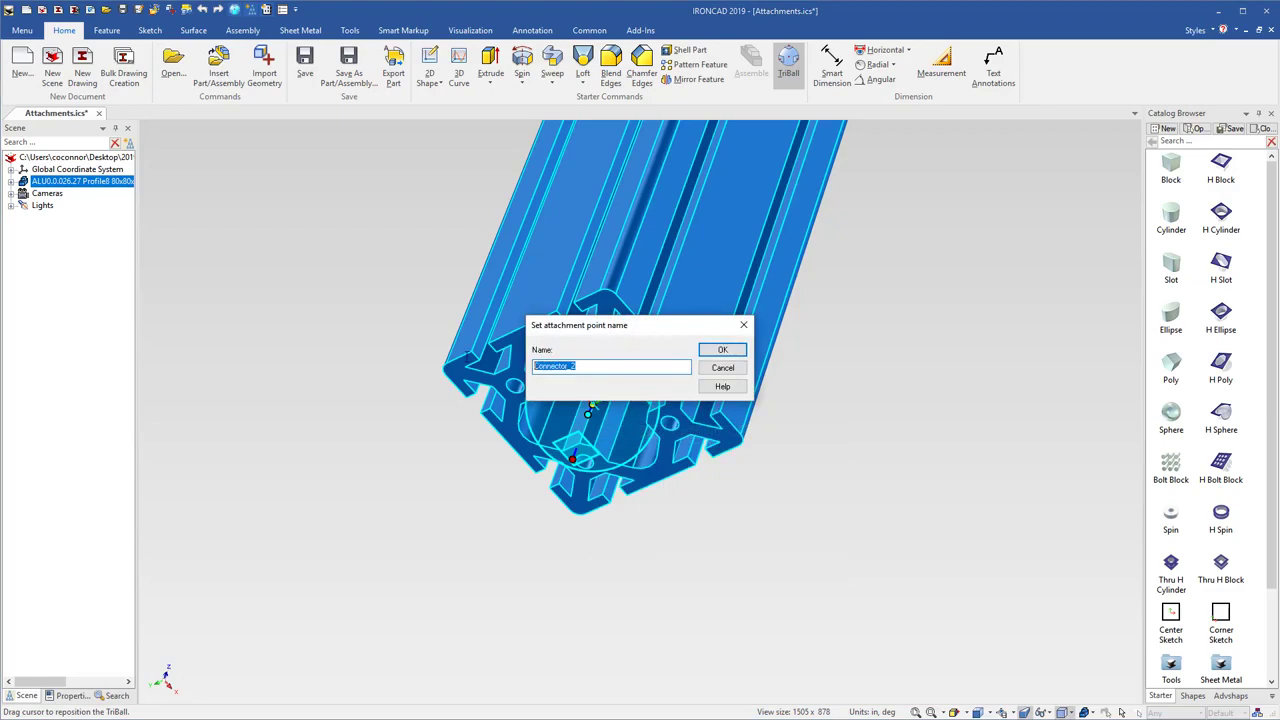
pyautogui.write('C')
pyautogui.click(722, 349)
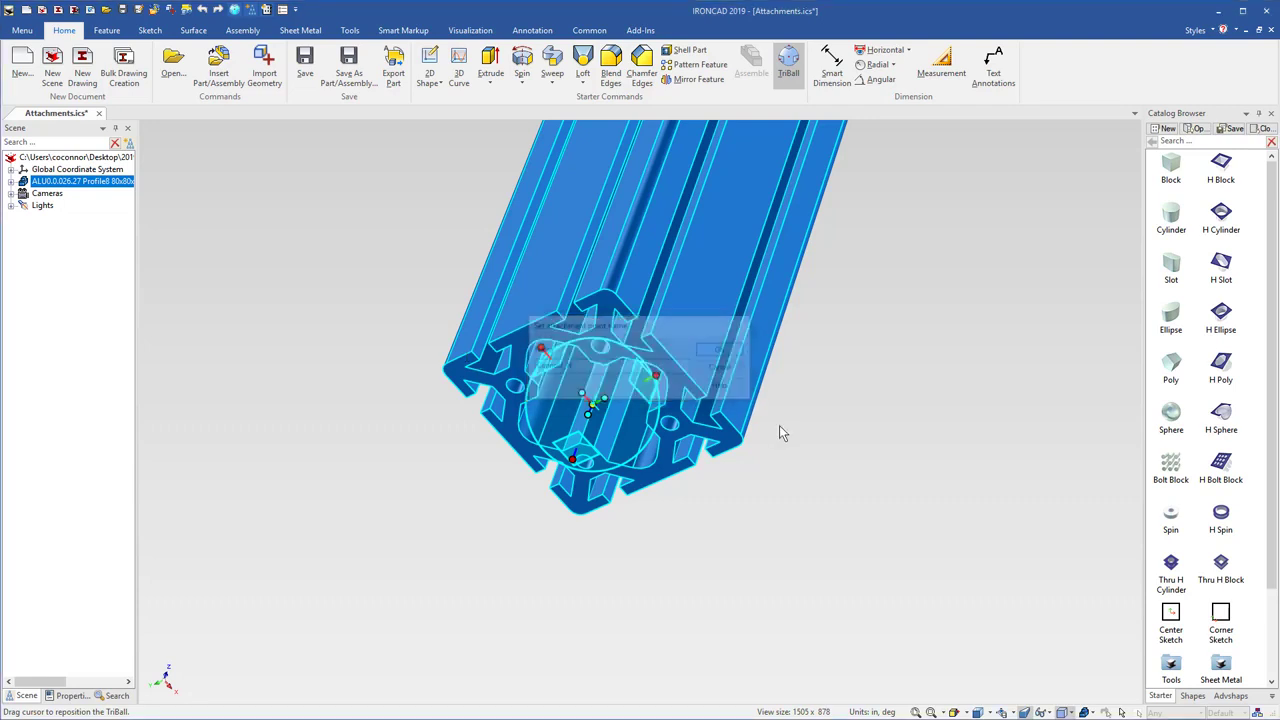
pyautogui.click(777, 518)
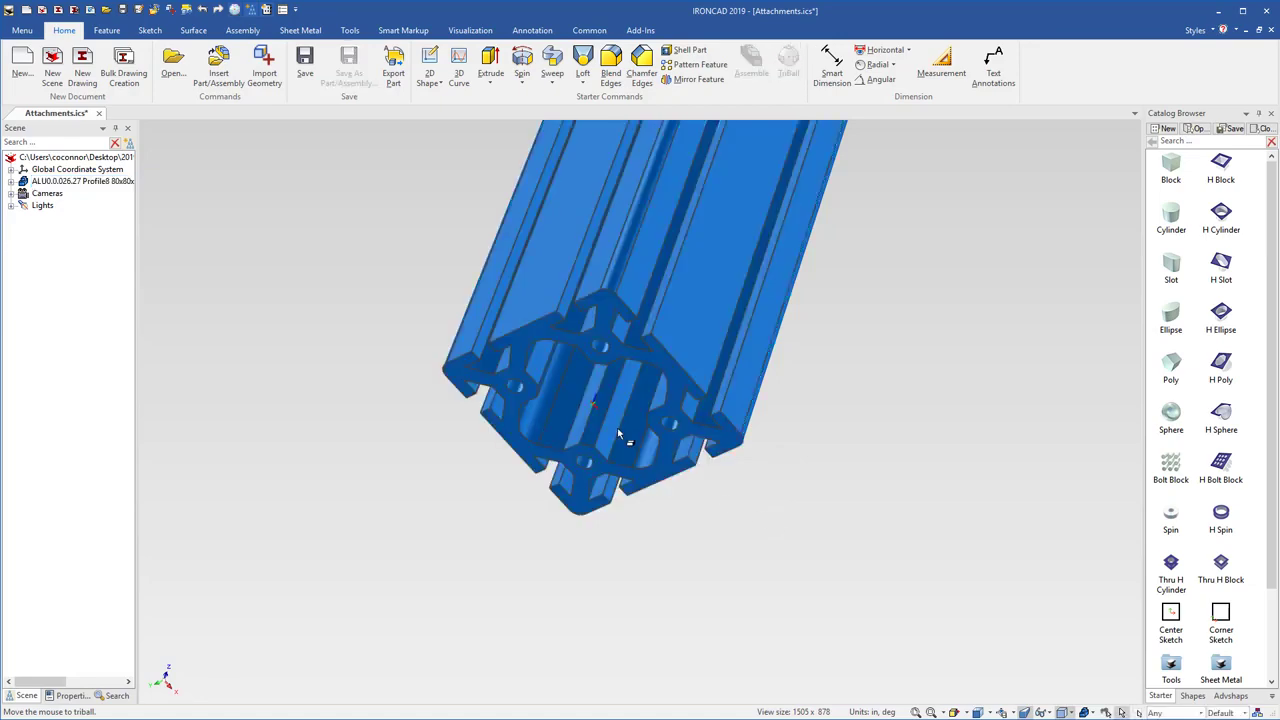
# Rotate the attachment point at the profile's end 180° about its Y axis with the TriBall
pyautogui.click(591, 402)
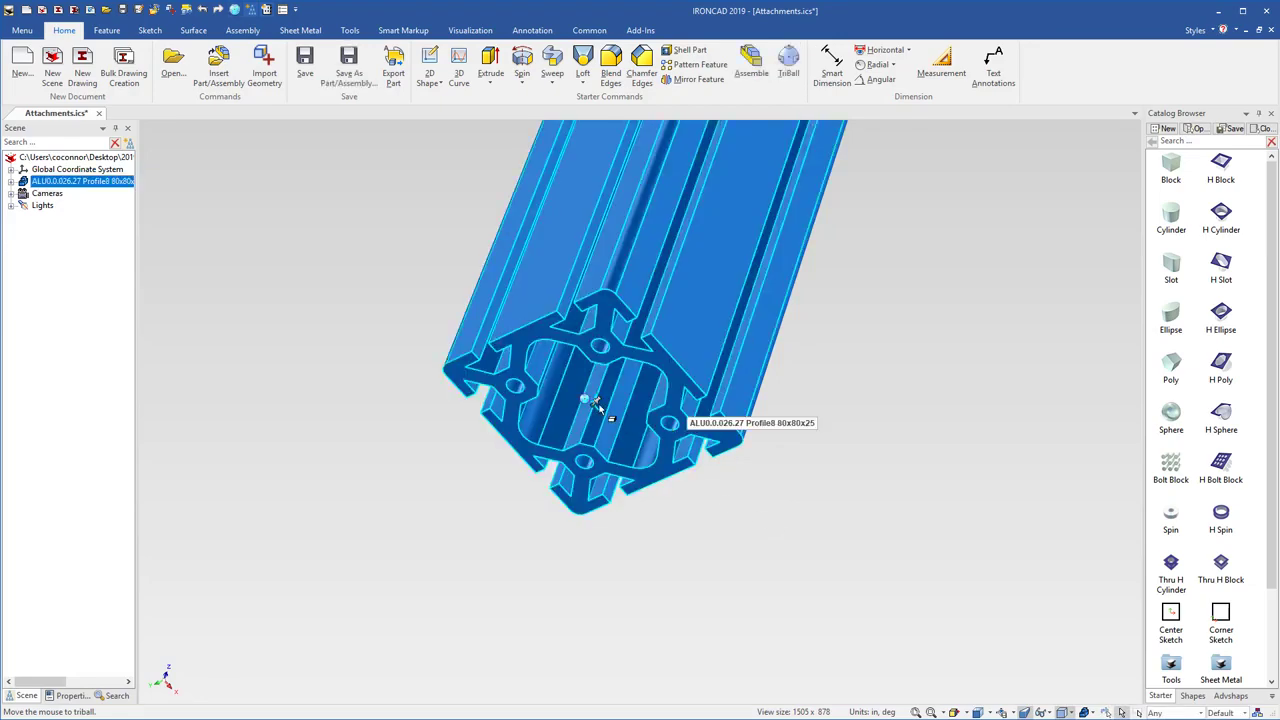
pyautogui.press('F10')
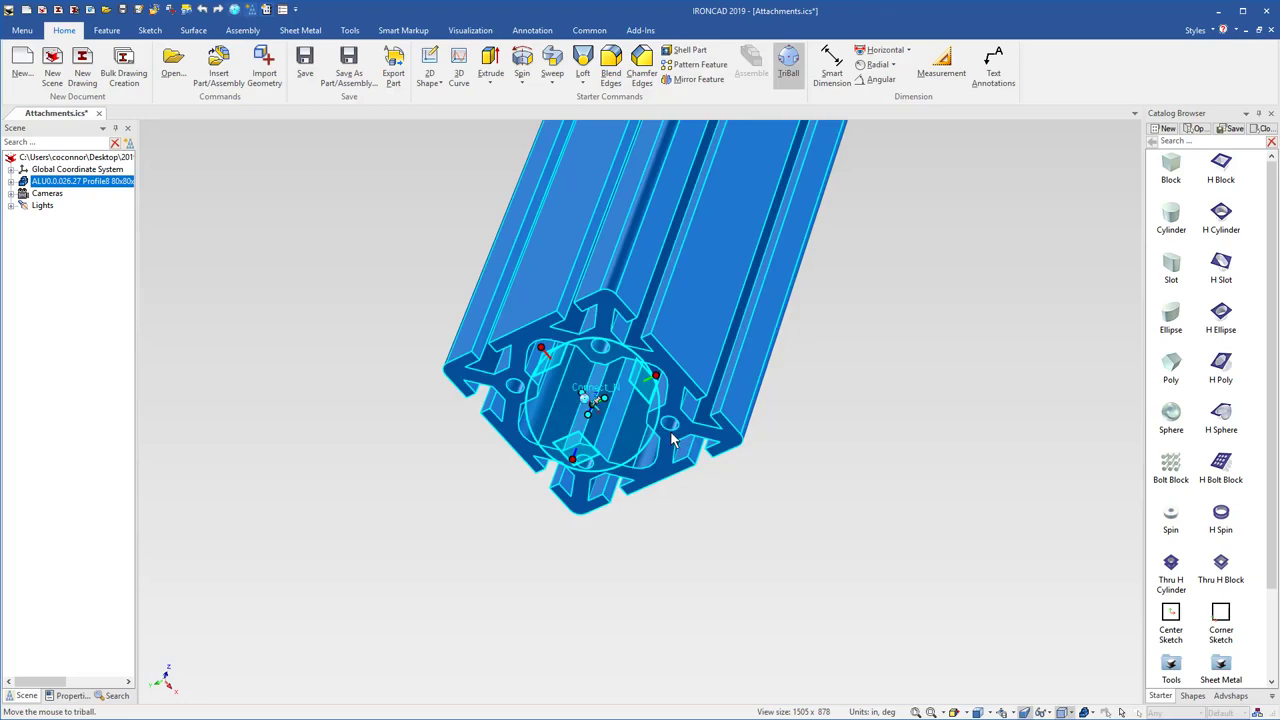
pyautogui.click(661, 376)
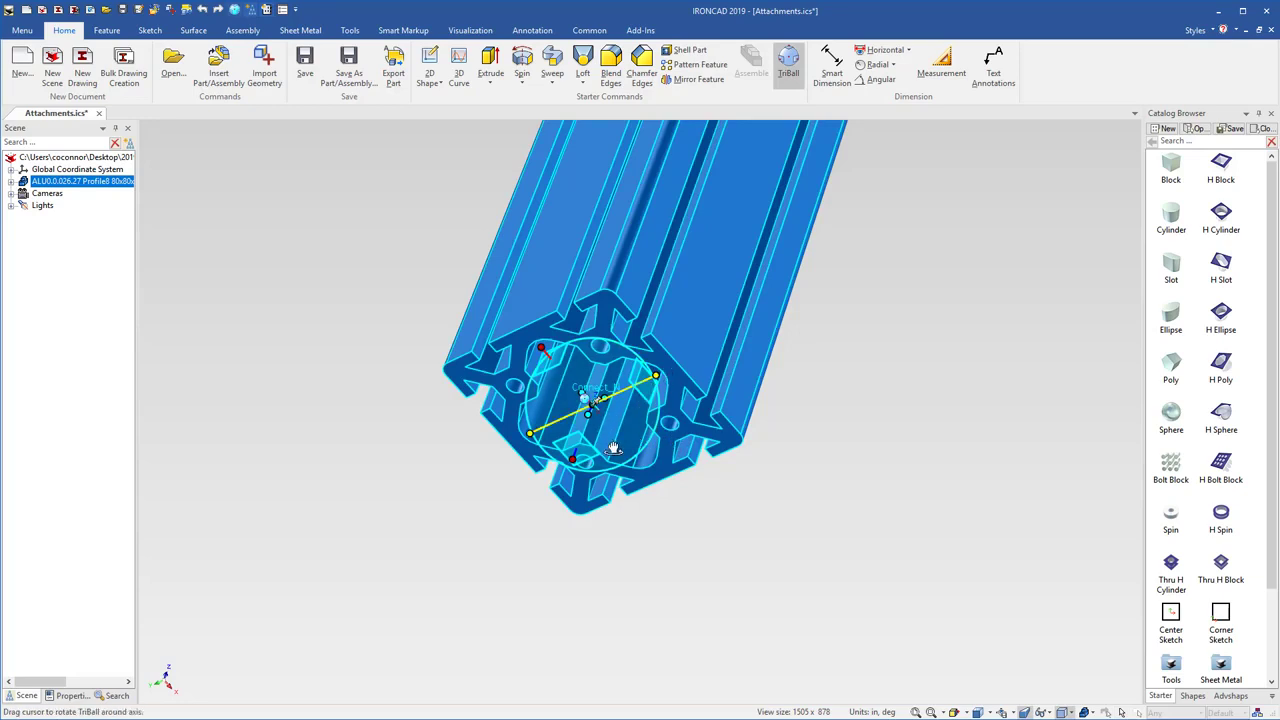
pyautogui.moveTo(613, 449); pyautogui.dragTo(621, 428, button='right')
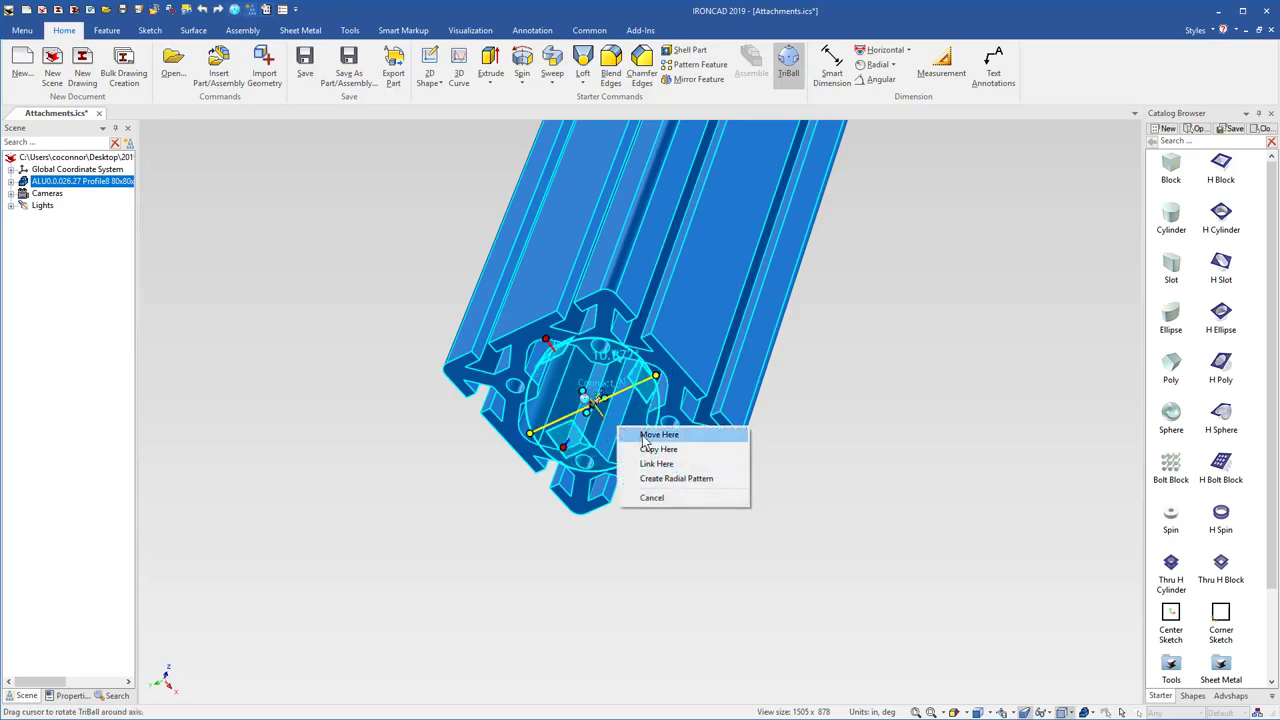
pyautogui.click(658, 435)
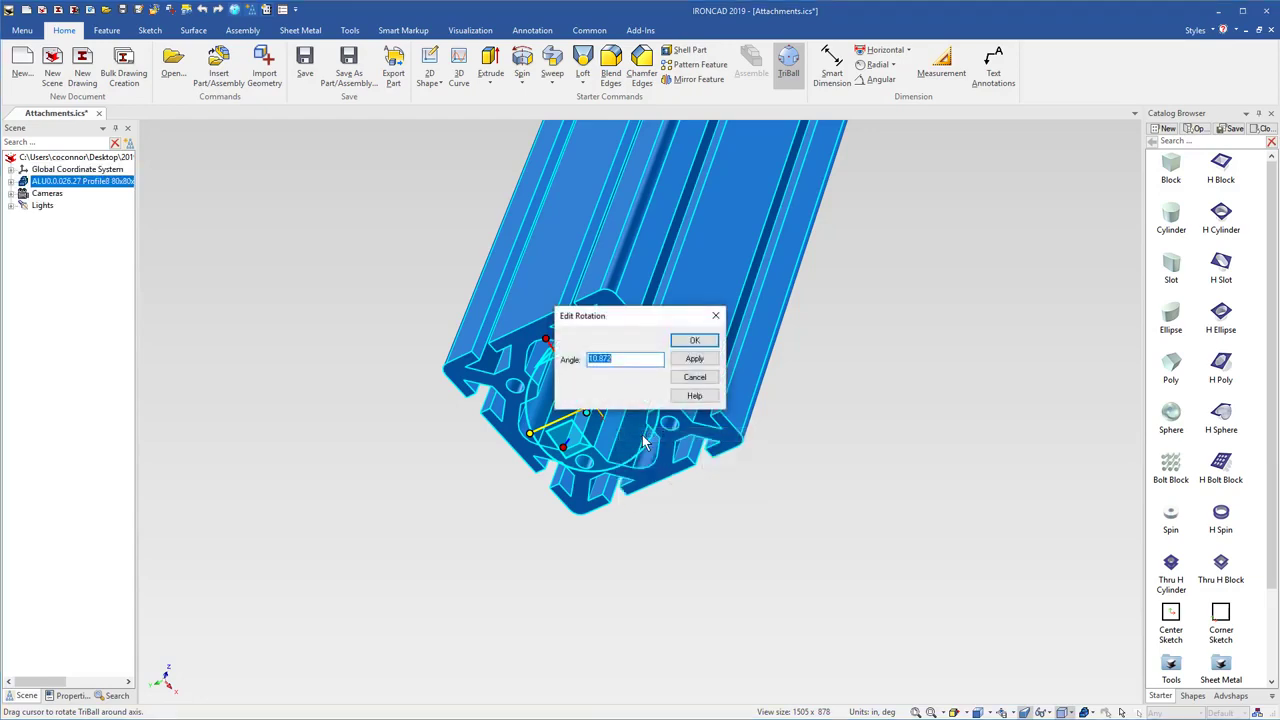
pyautogui.write('180')
pyautogui.press('Return')
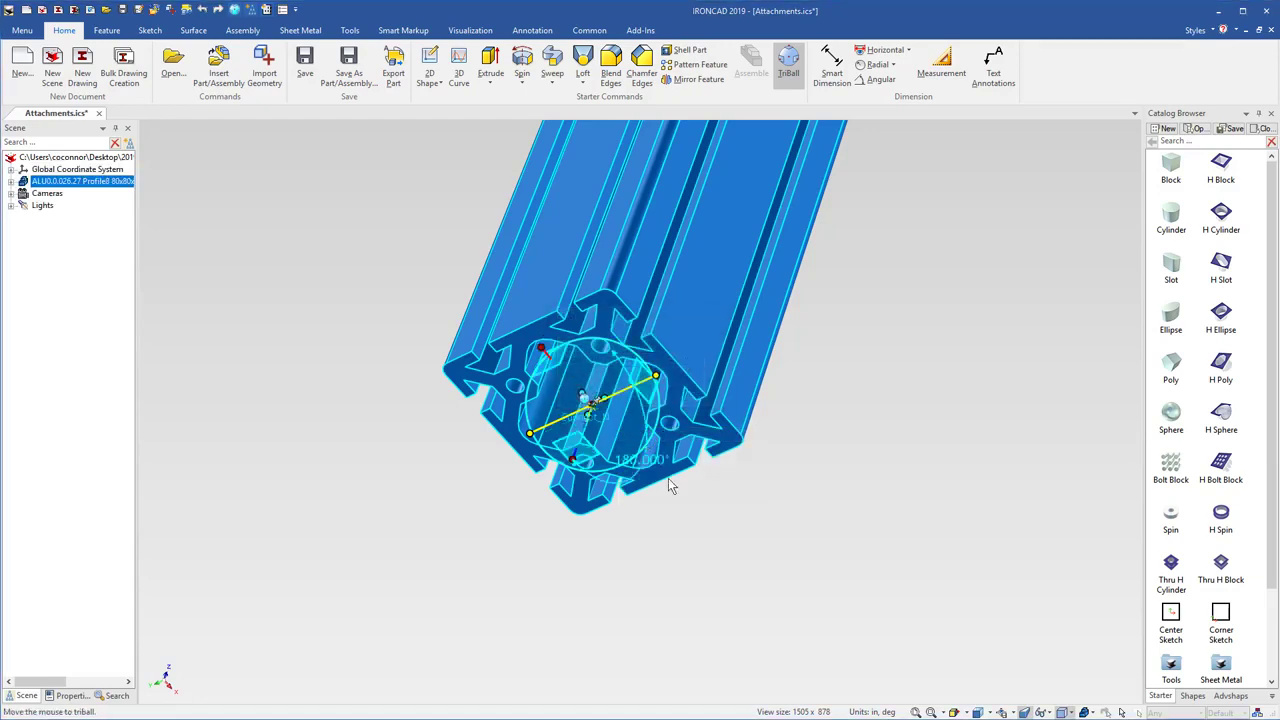
pyautogui.click(725, 559)
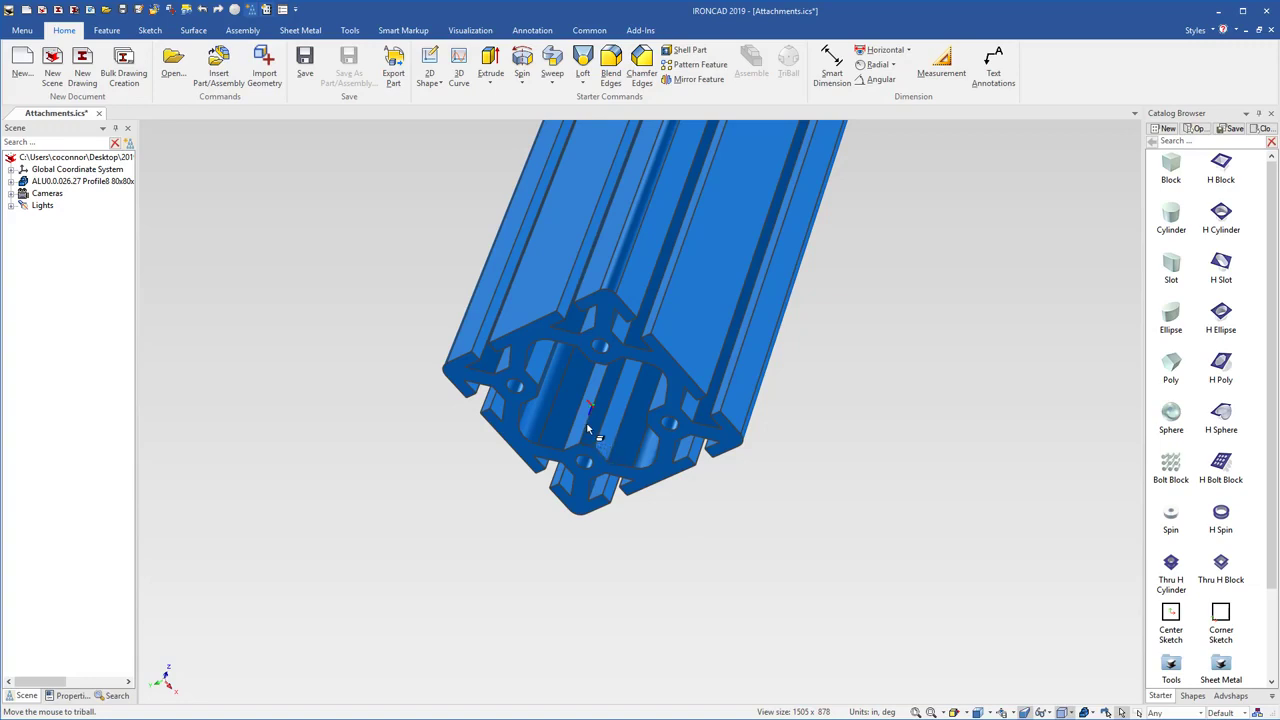
# Create a new catalog and store the Connect_N attachment point in it for reuse
pyautogui.click(1164, 128)
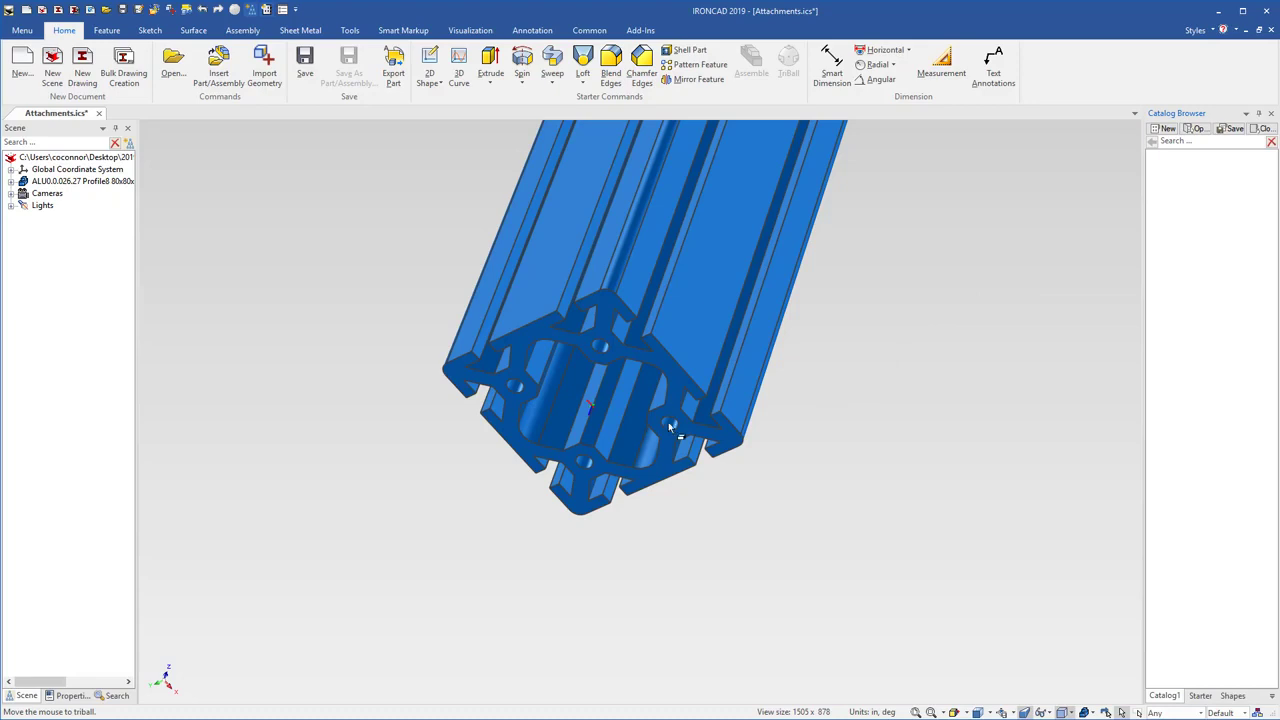
pyautogui.click(595, 408)
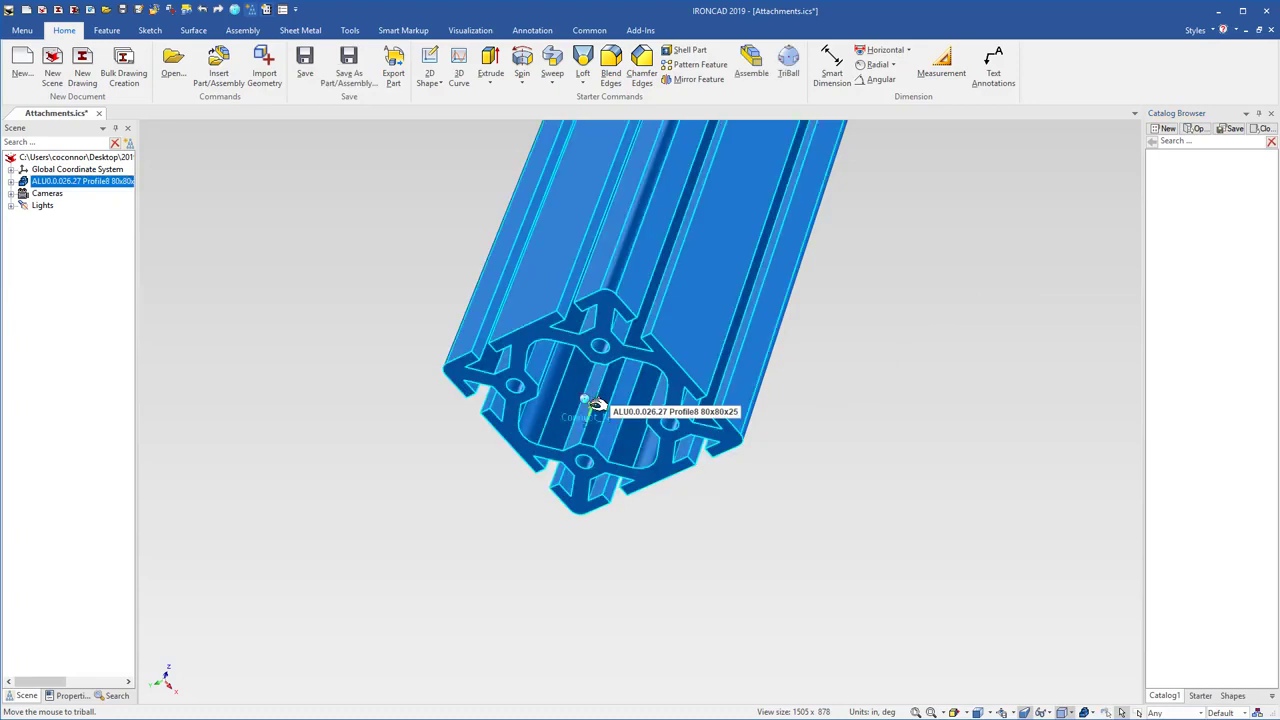
pyautogui.moveTo(595, 408); pyautogui.dragTo(1180, 378)
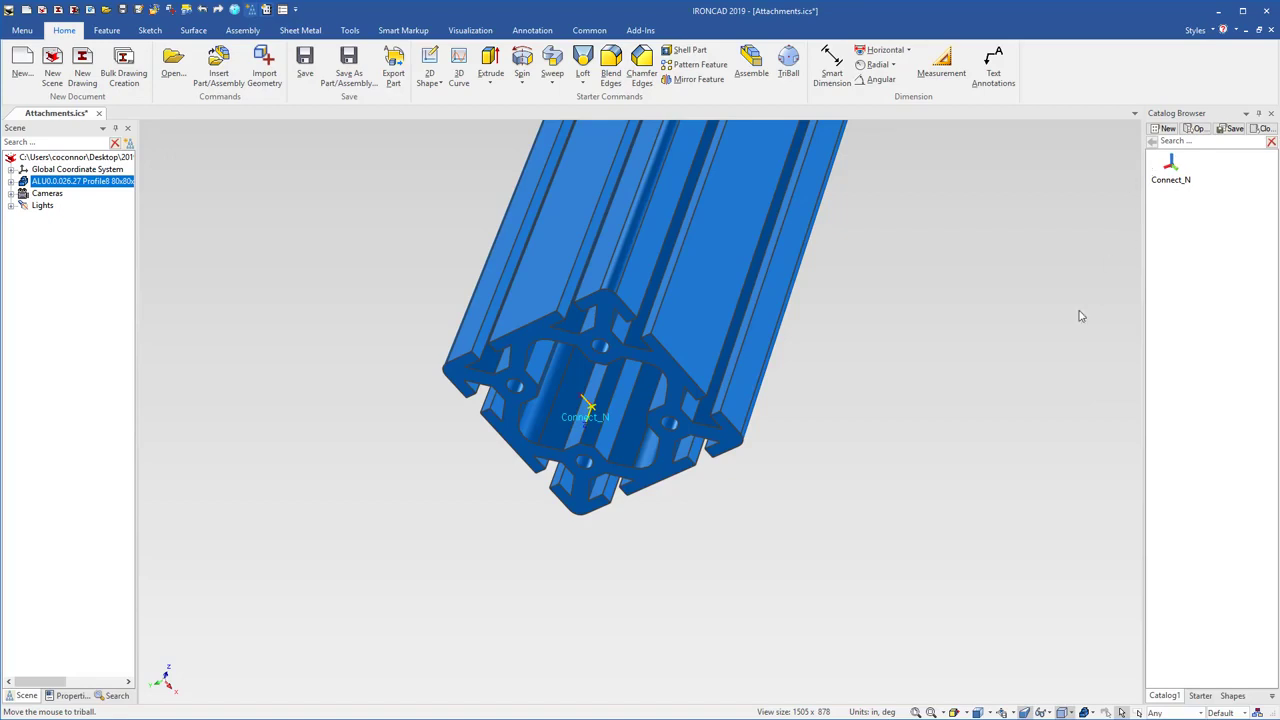
# Place the catalog's Connect_N on the profile's wide side face, snap it to the end edge's midpoint, and offset it 3.125/2 along the length
pyautogui.moveTo(1172, 170)
pyautogui.mouseDown()
pyautogui.moveTo(894, 229)
pyautogui.moveTo(698, 330)
pyautogui.mouseUp()
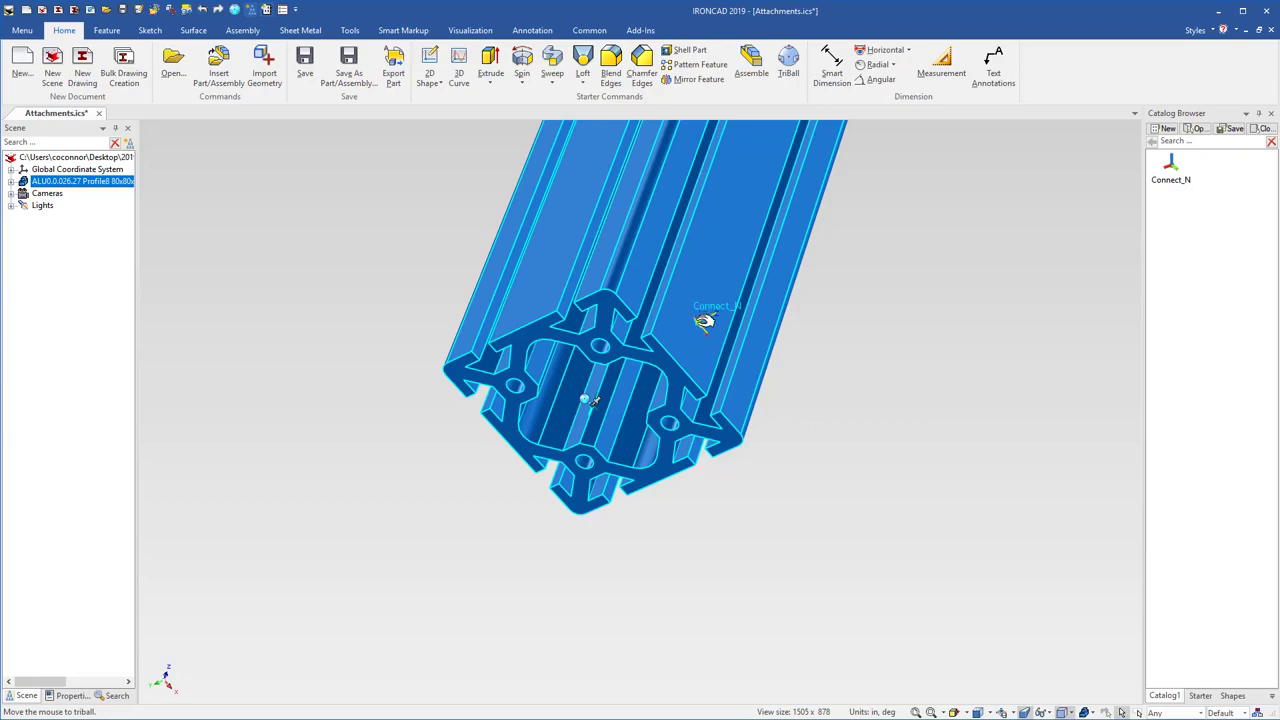
pyautogui.press('F10')
pyautogui.moveTo(694, 320); pyautogui.dragTo(686, 366)
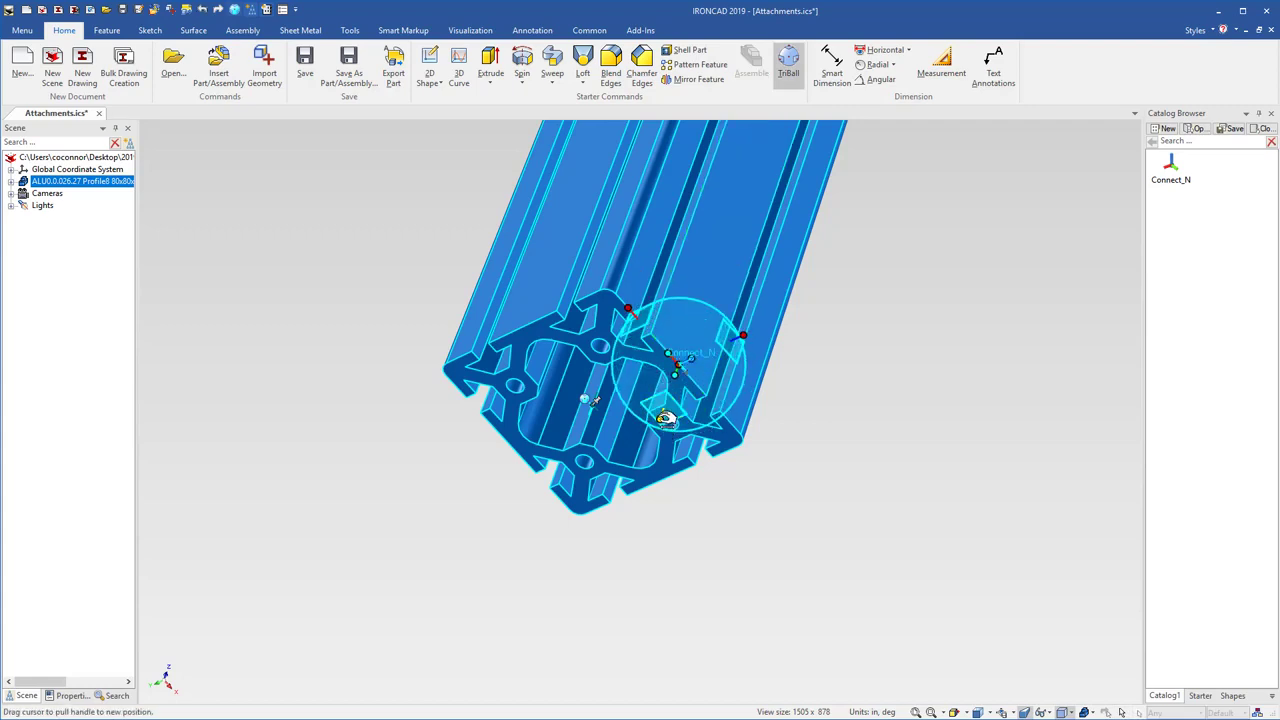
pyautogui.moveTo(665, 418); pyautogui.dragTo(673, 382)
pyautogui.write('3.125/2')
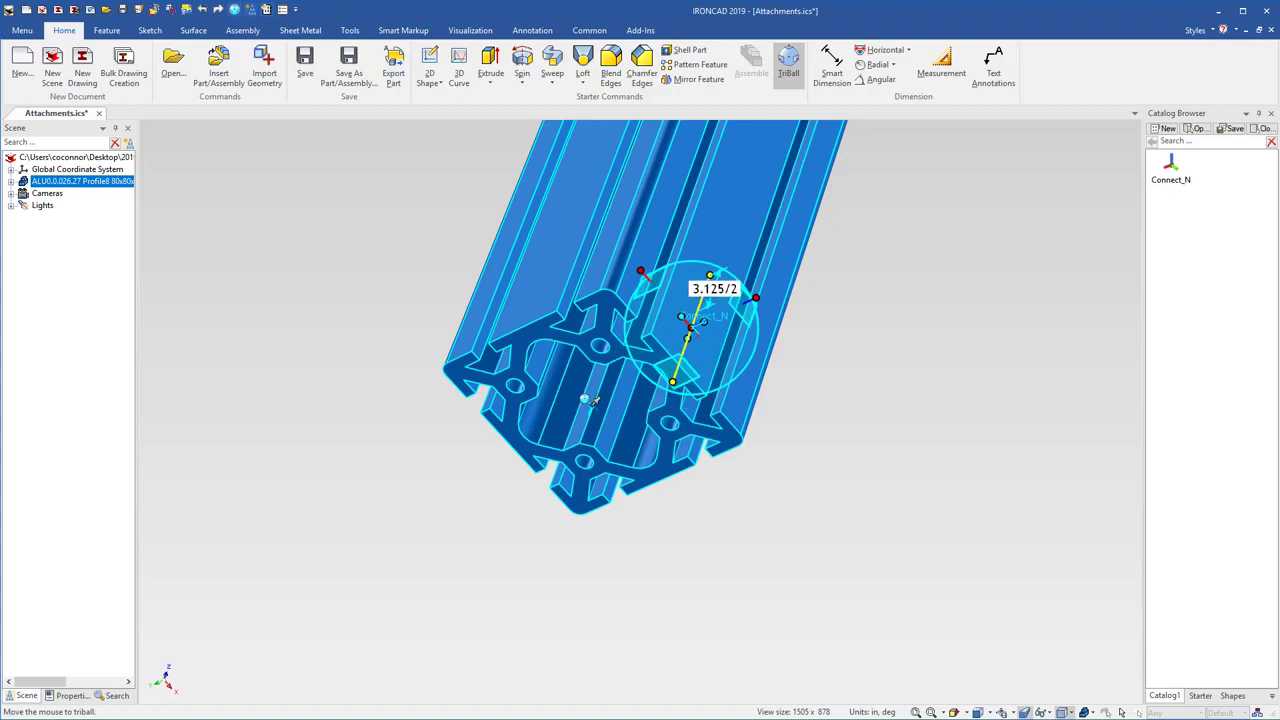
pyautogui.press('Return')
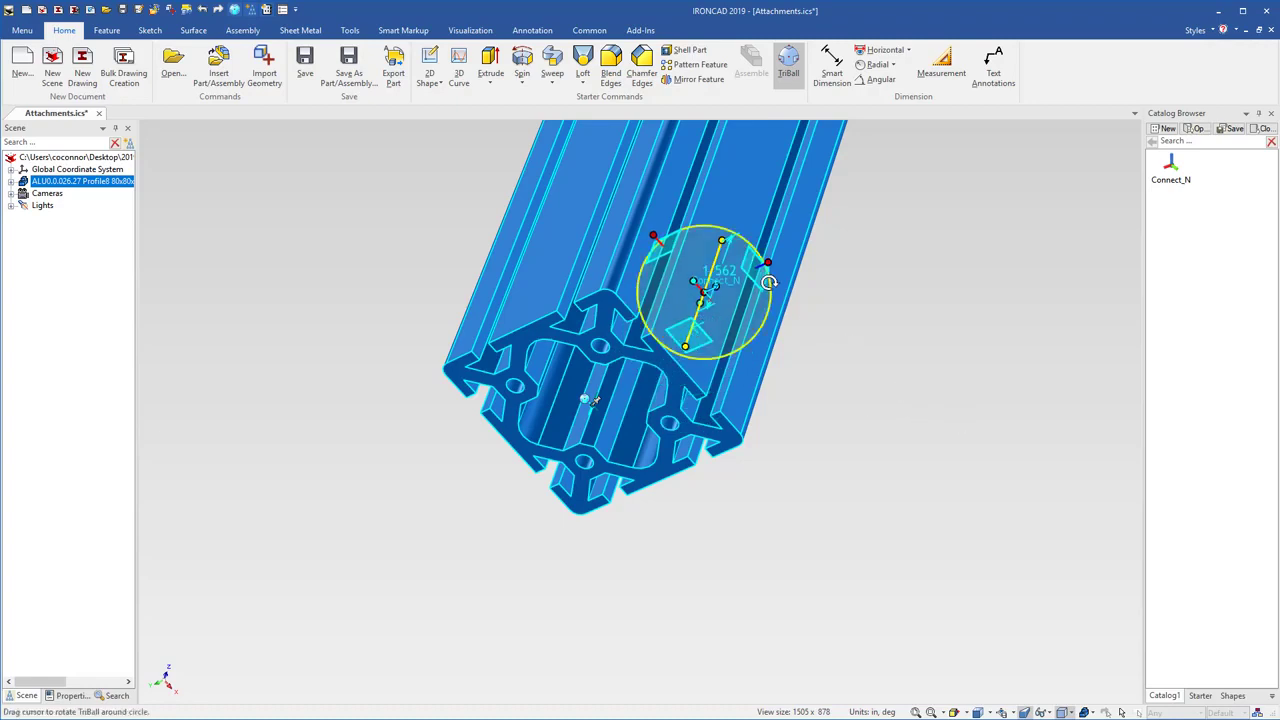
# Rotate the side-face attachment point about the axis normal to the face with the TriBall
pyautogui.moveTo(771, 265); pyautogui.dragTo(756, 341)
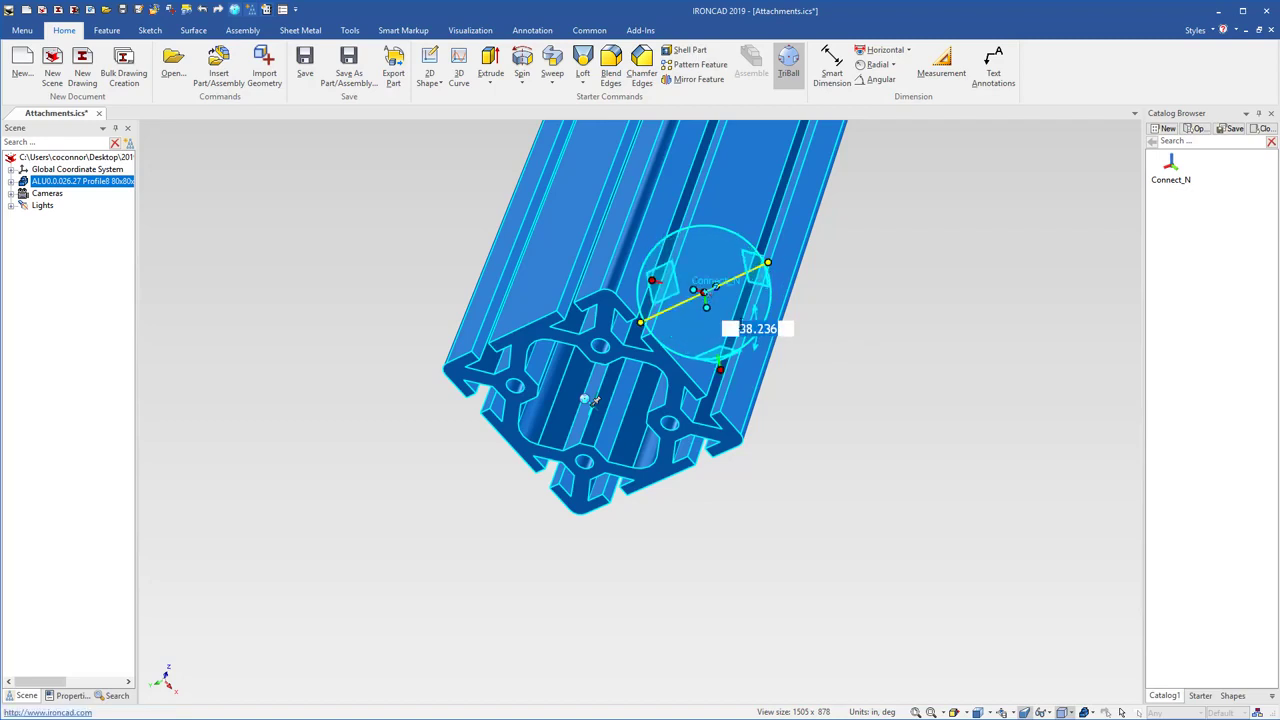
pyautogui.write('0')
pyautogui.press('Return')
pyautogui.press('F10')
pyautogui.click(851, 362)
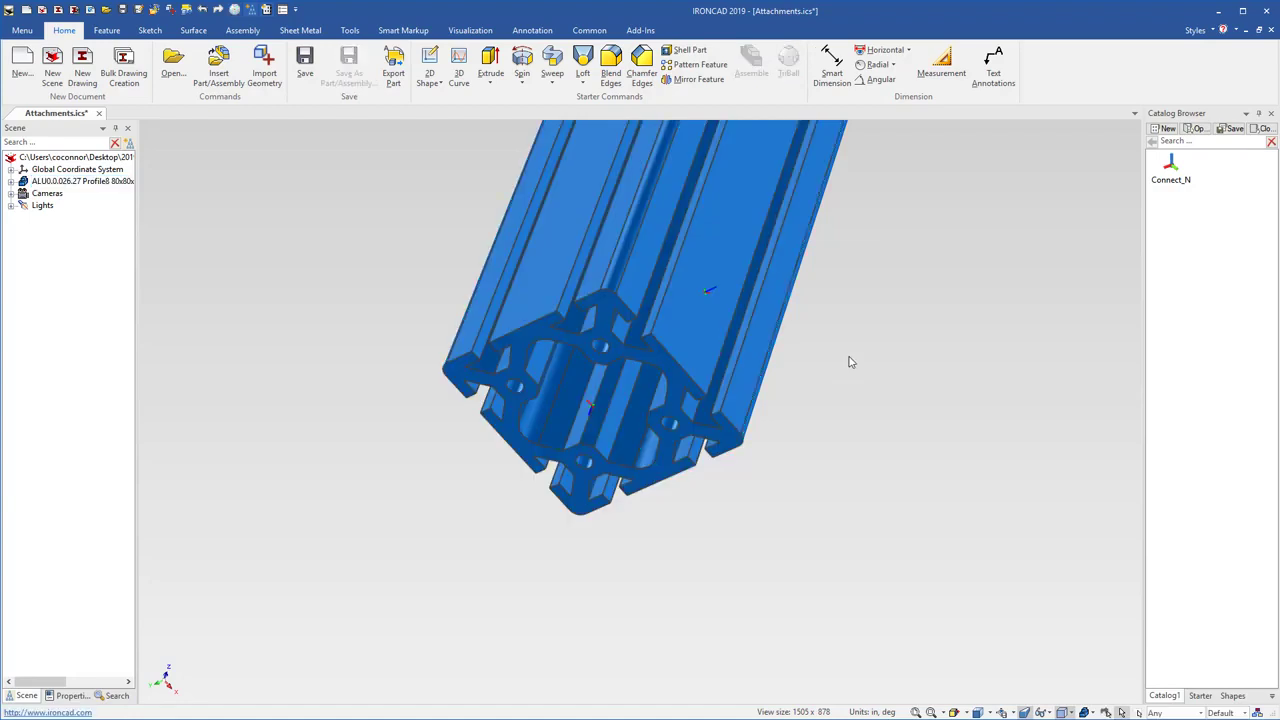
# Examine the side-face attachment point's properties, including its name and connection type, without changing them
pyautogui.click(350, 31)
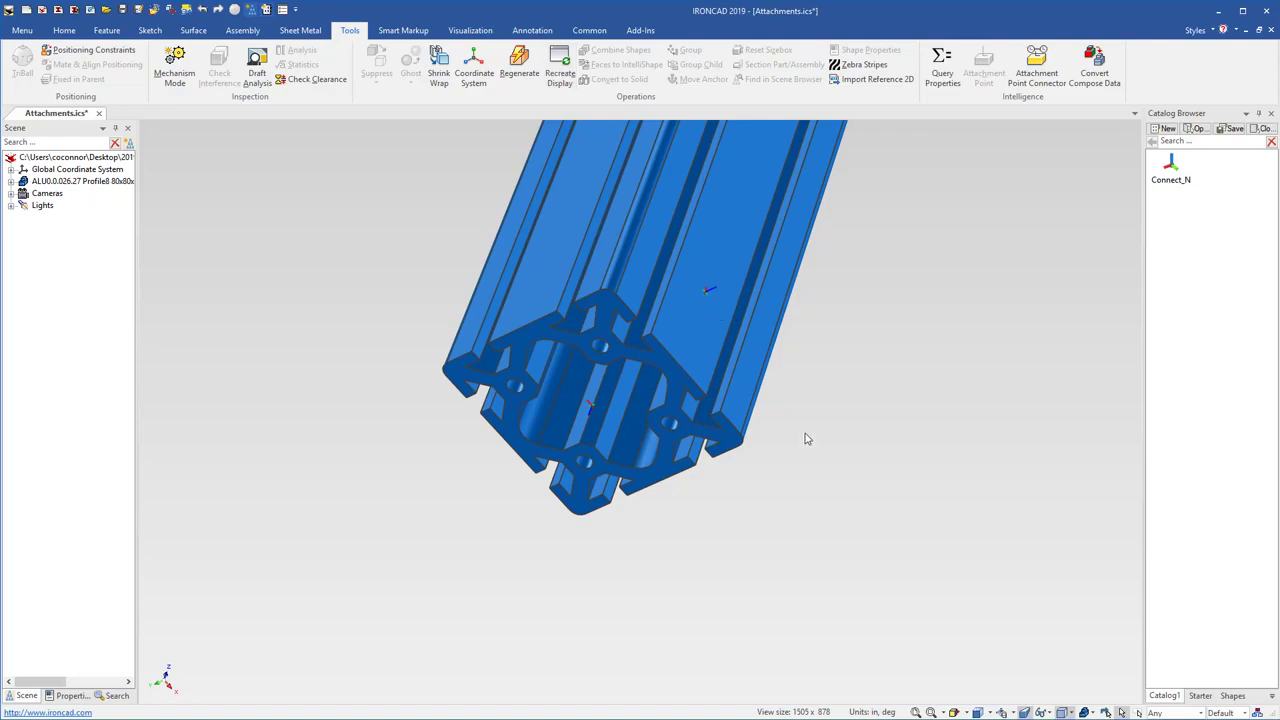
pyautogui.click(708, 300)
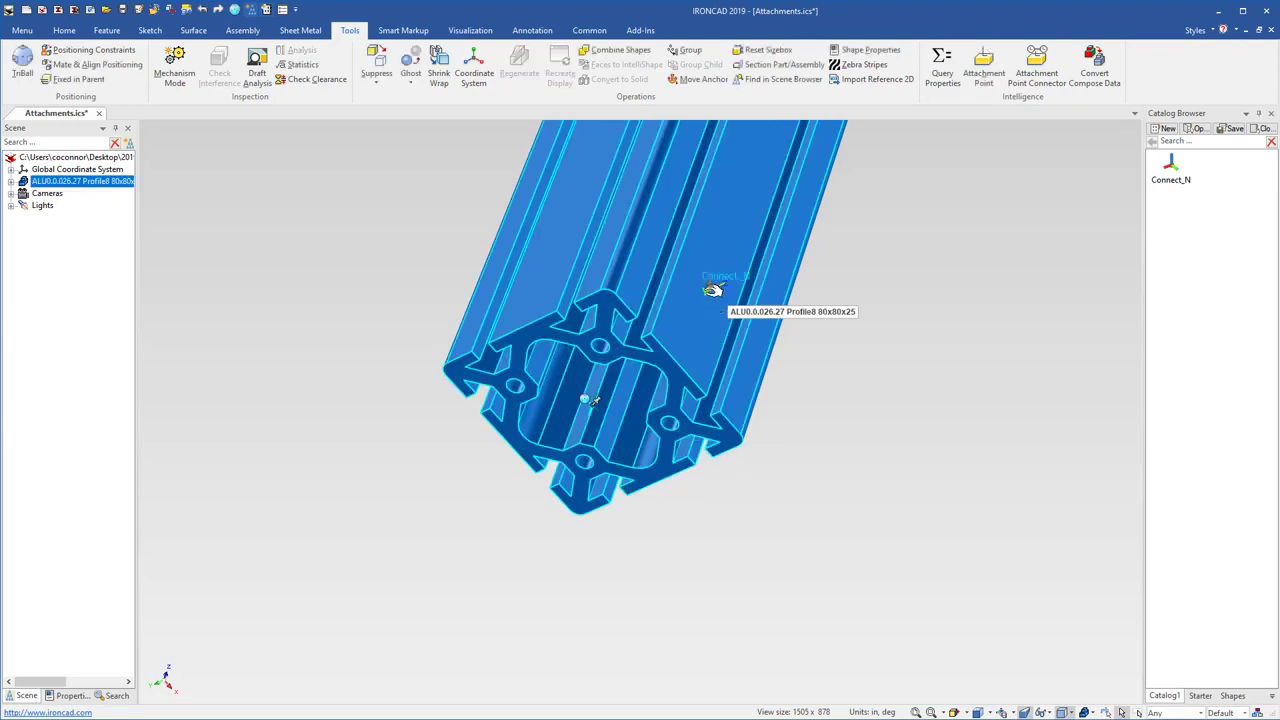
pyautogui.rightClick(706, 291)
pyautogui.click(742, 335)
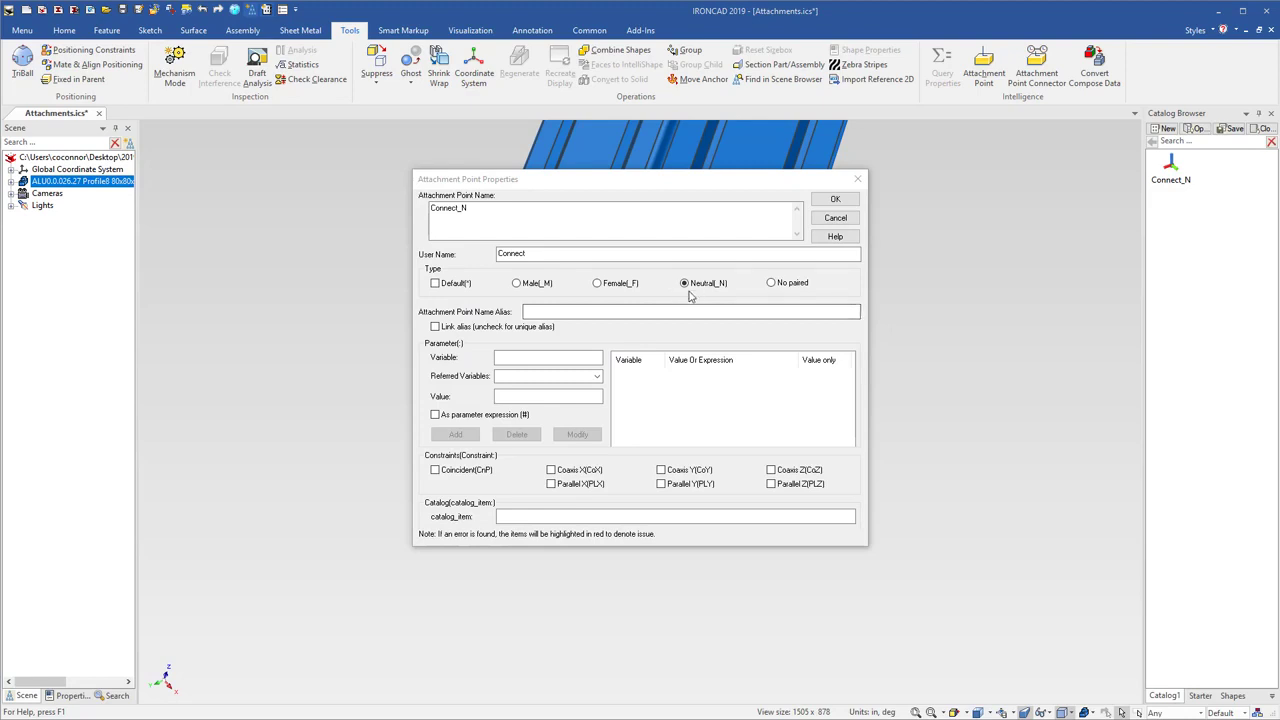
pyautogui.click(836, 219)
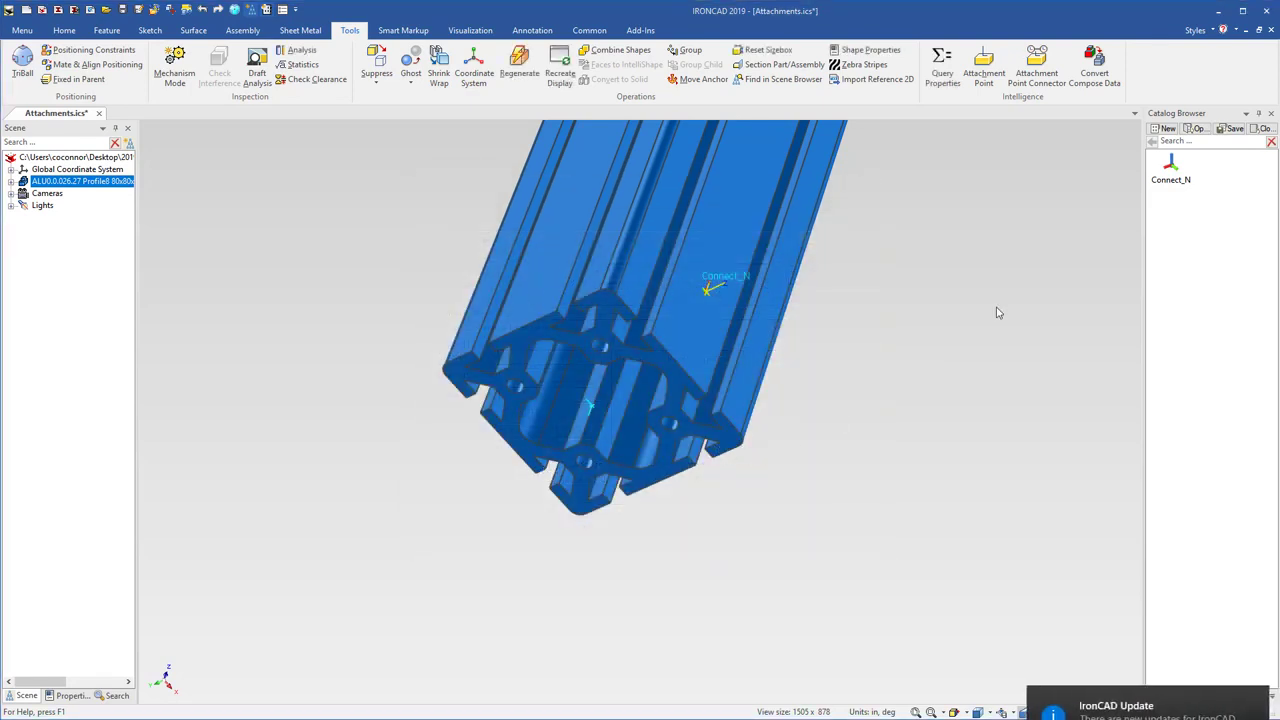
# Reposition only the TriBall from the side-face attachment point to the profile's central axis
pyautogui.click(716, 319)
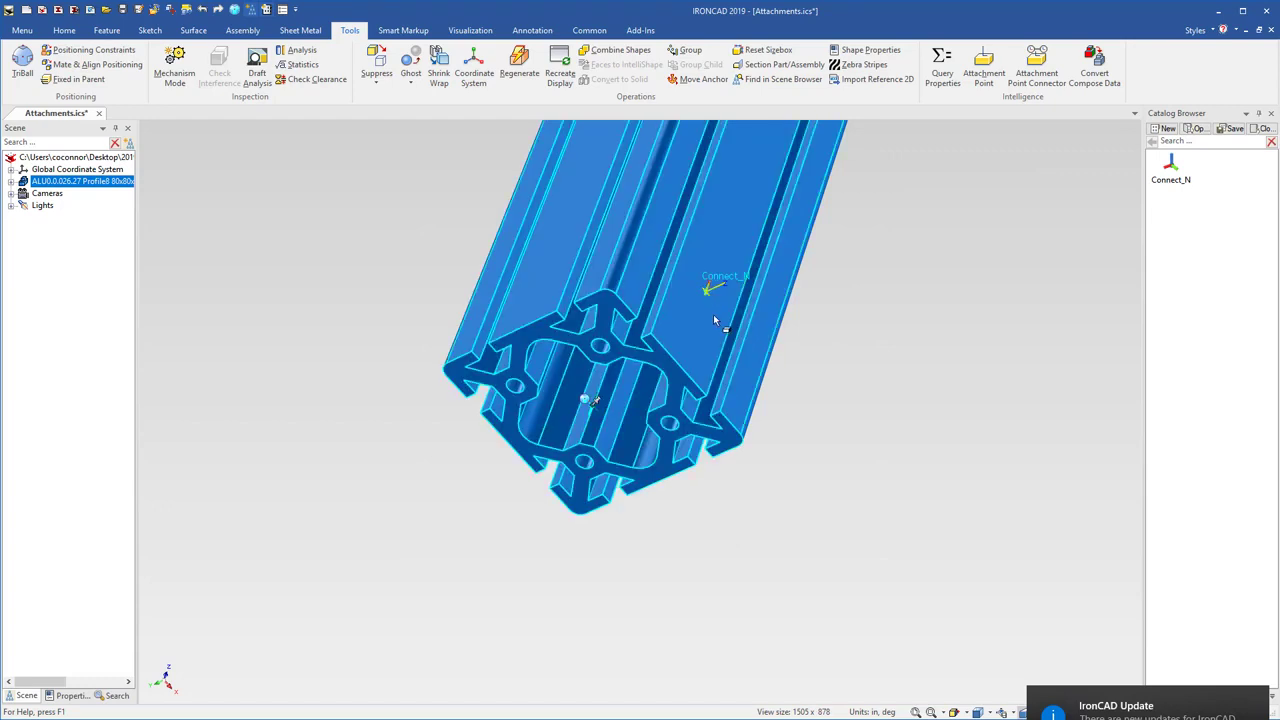
pyautogui.press('F10')
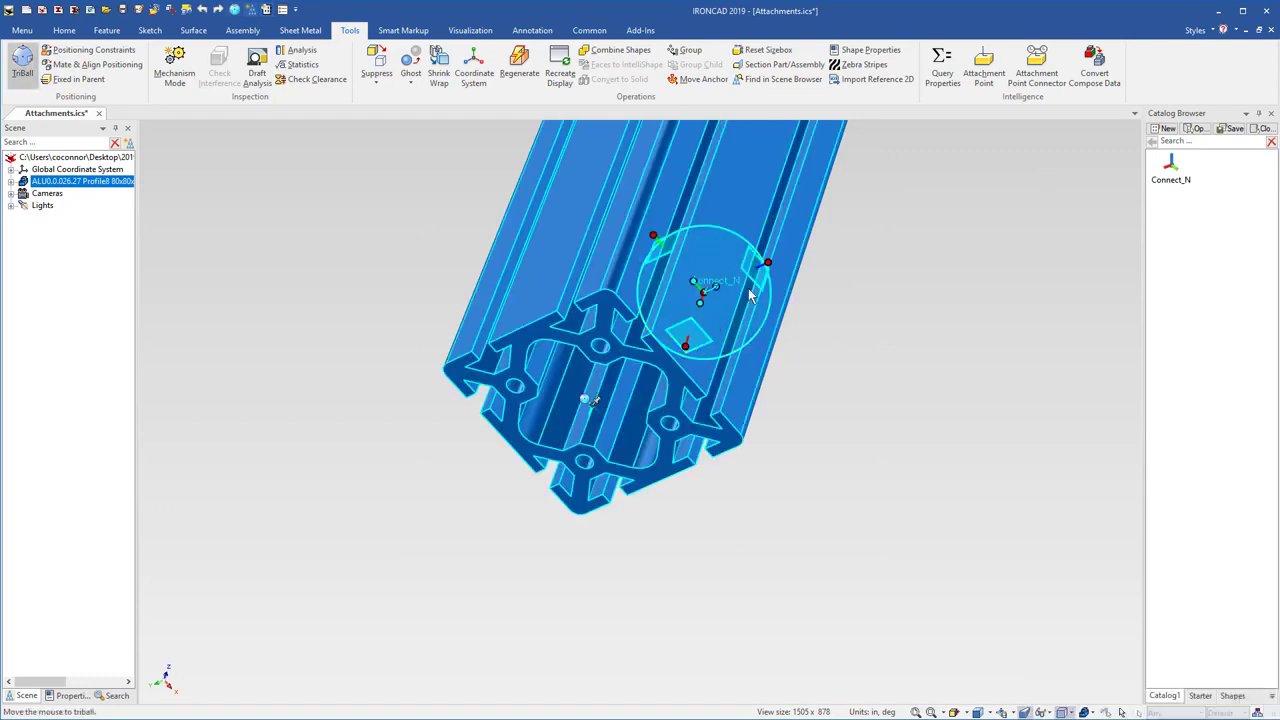
pyautogui.click(766, 264)
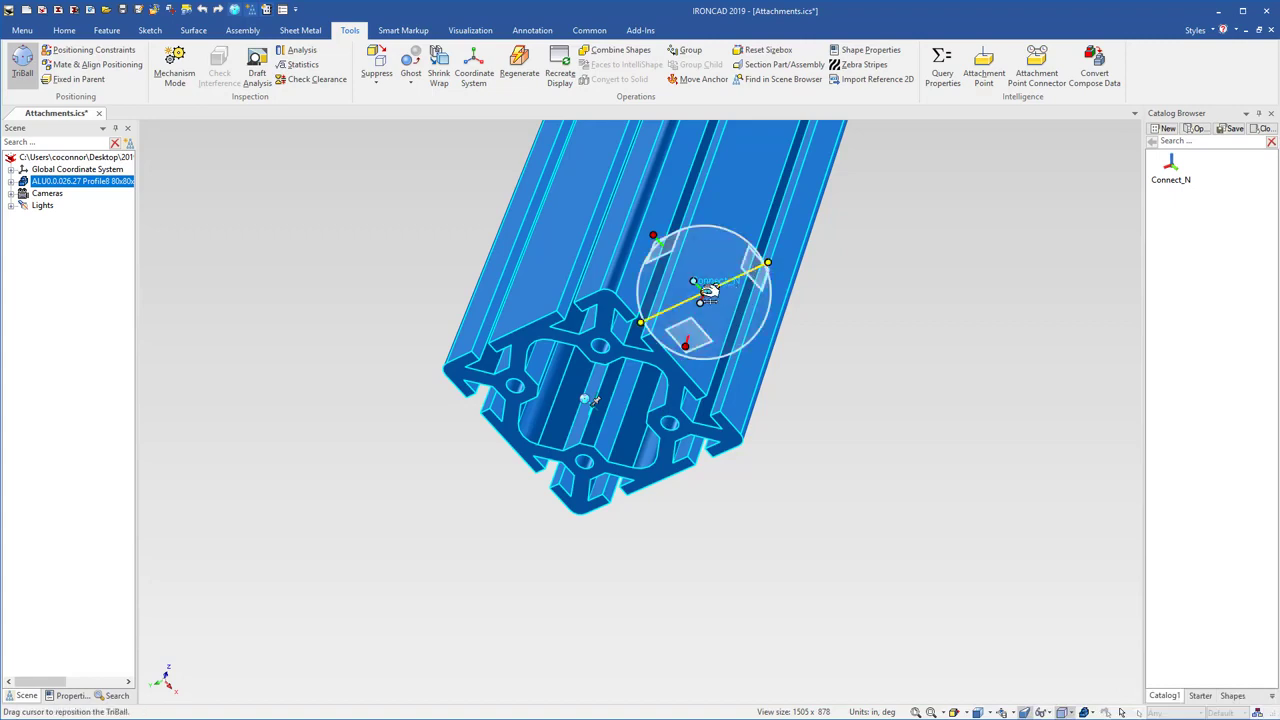
pyautogui.moveTo(709, 291); pyautogui.dragTo(526, 328)
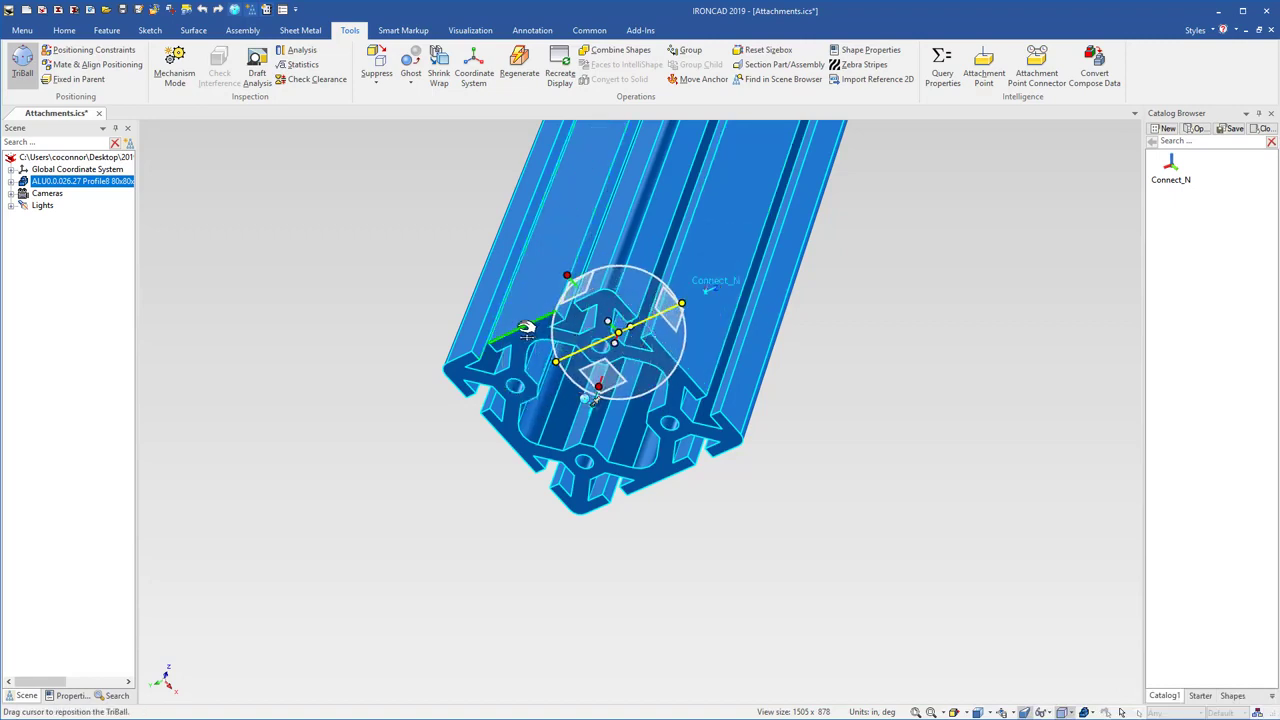
# Create 3 linked copies of the side-face attachment point around the profile's long axis at a 90° angle
pyautogui.click(598, 386)
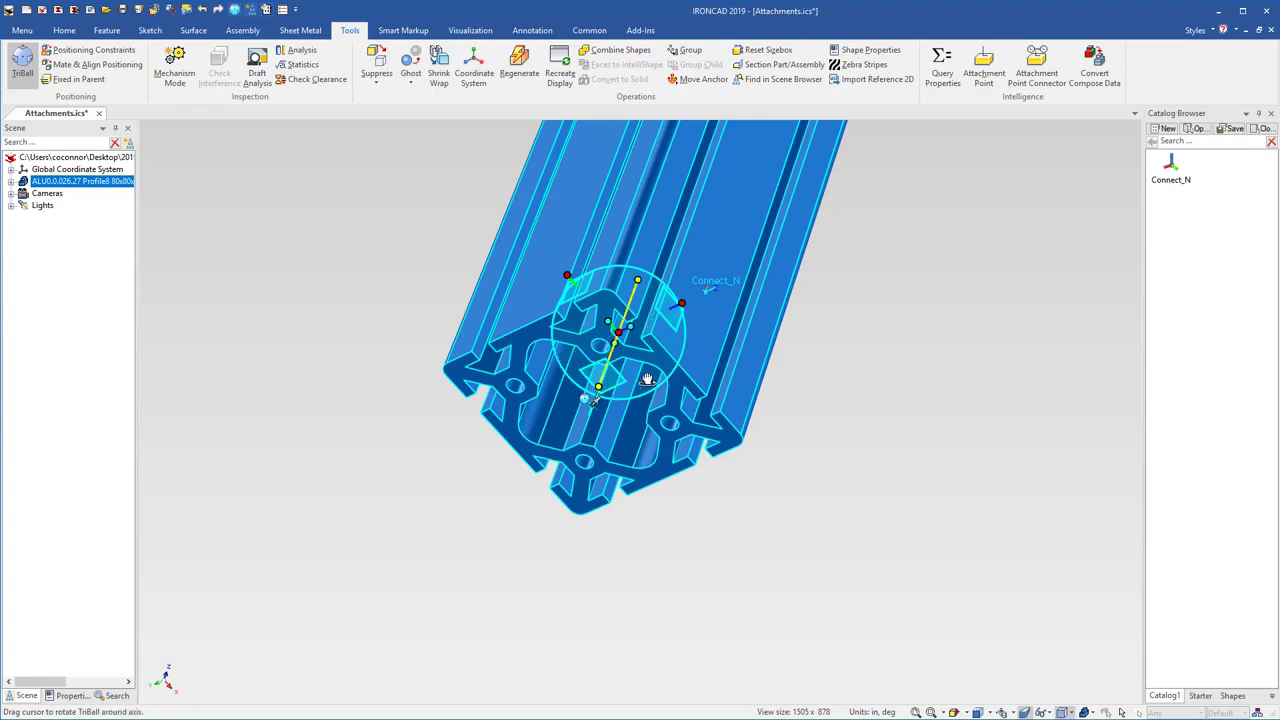
pyautogui.moveTo(648, 380); pyautogui.dragTo(634, 338, button='right')
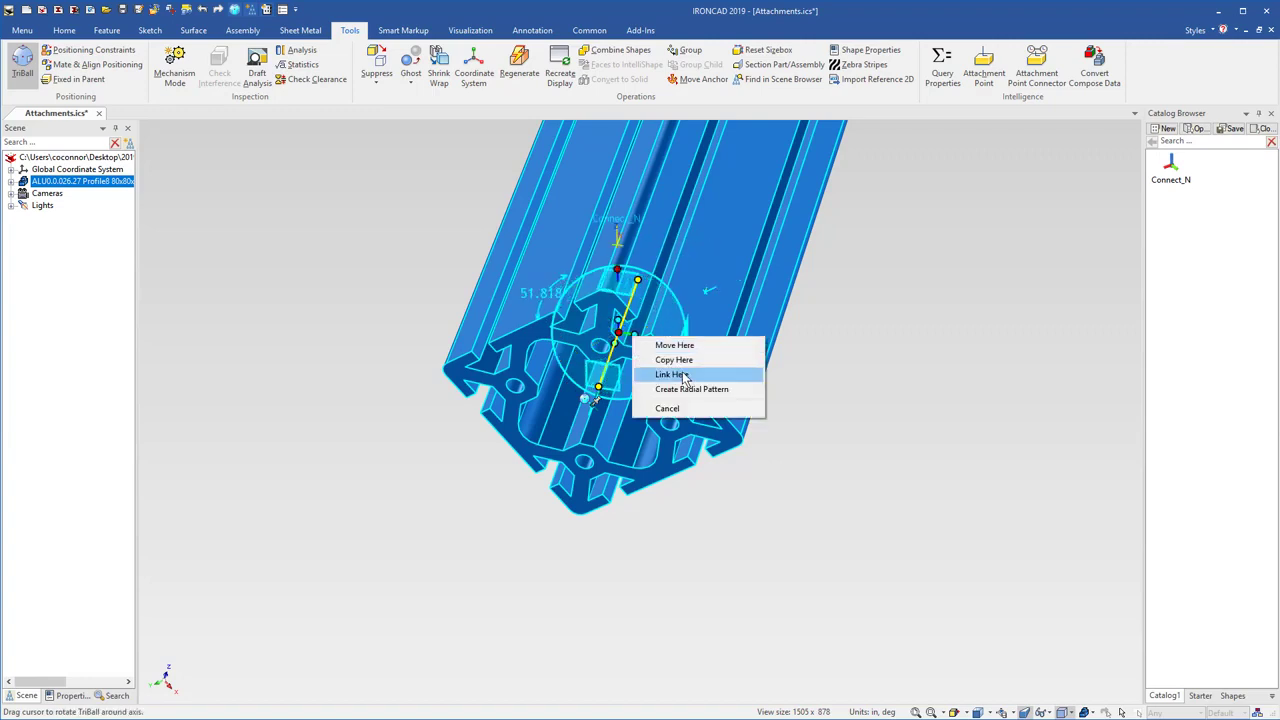
pyautogui.click(684, 376)
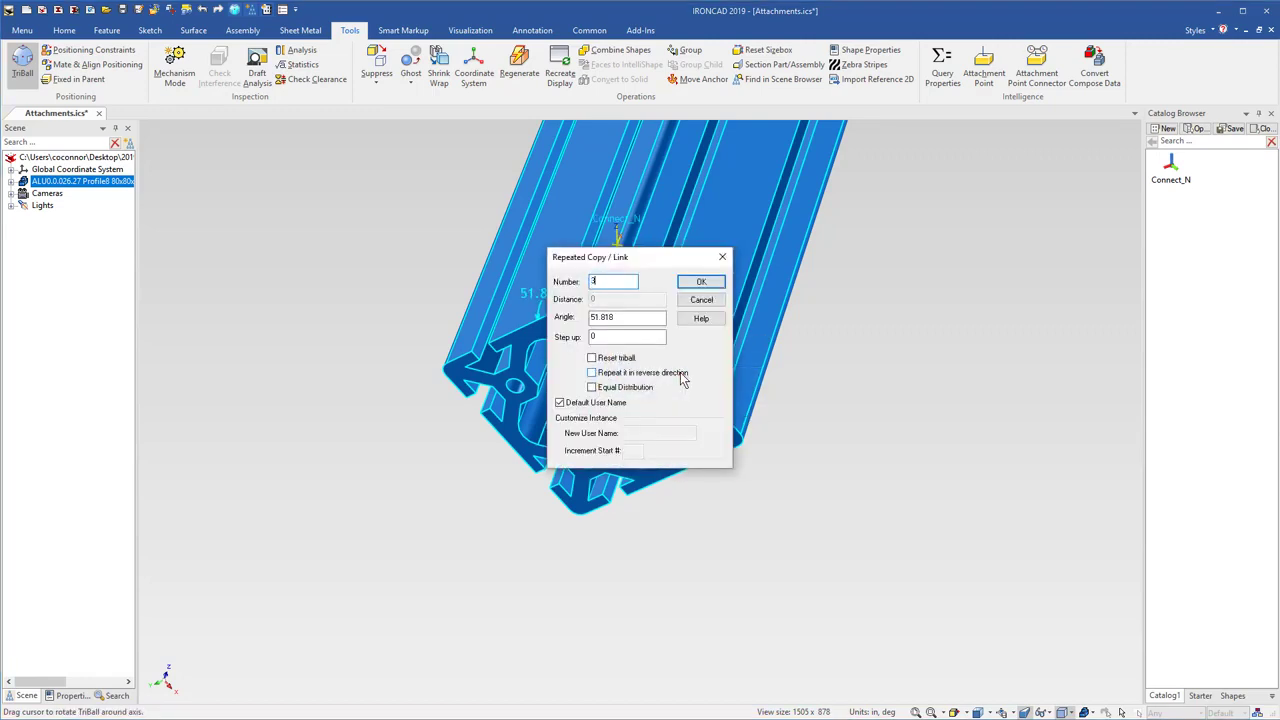
pyautogui.write('3')
pyautogui.press('Tab')
pyautogui.write('90')
pyautogui.press('Return')
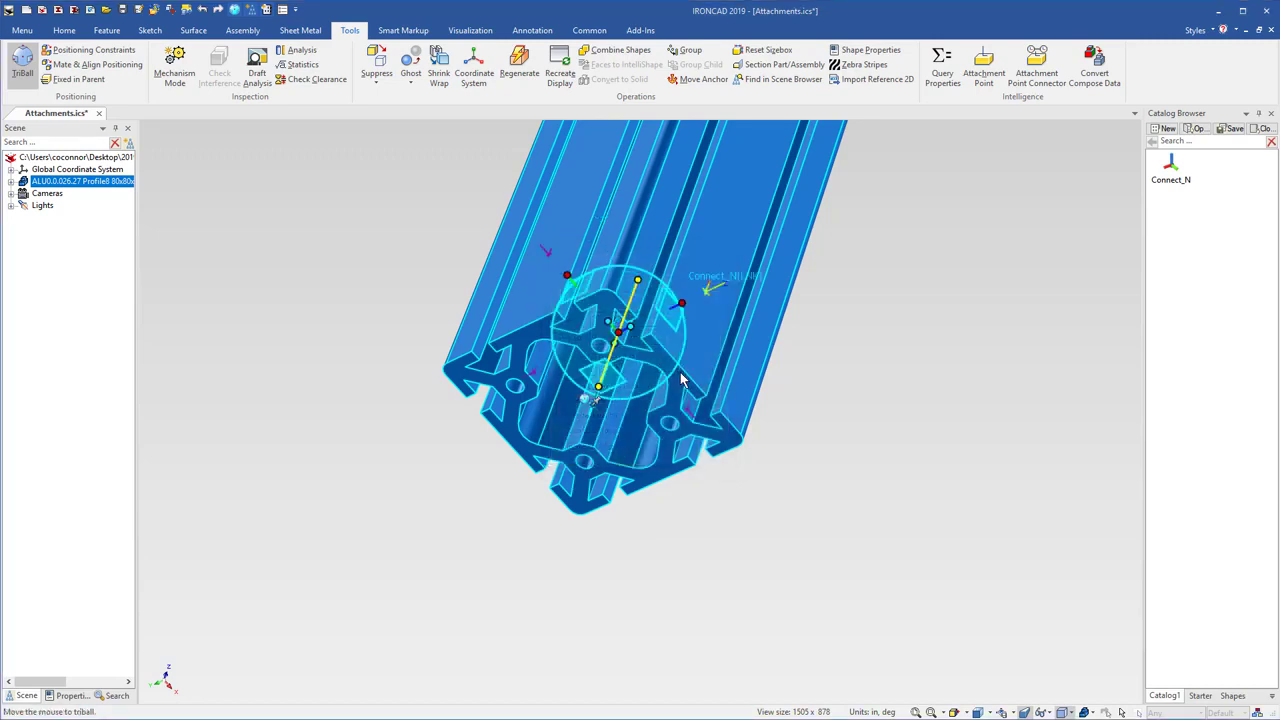
# Add a Coincident (CnP) constraint to the linked side-face attachment points of the profile
pyautogui.press('space')
pyautogui.click(818, 487)
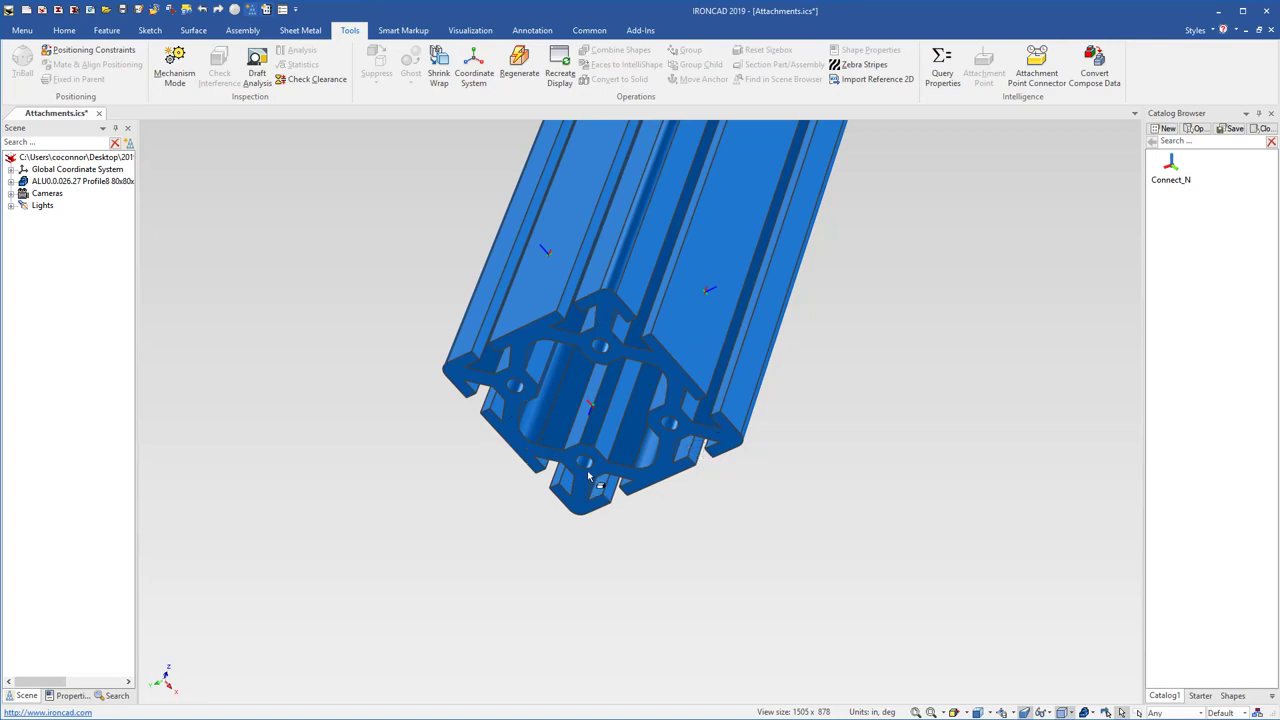
pyautogui.click(710, 292)
pyautogui.rightClick(710, 291)
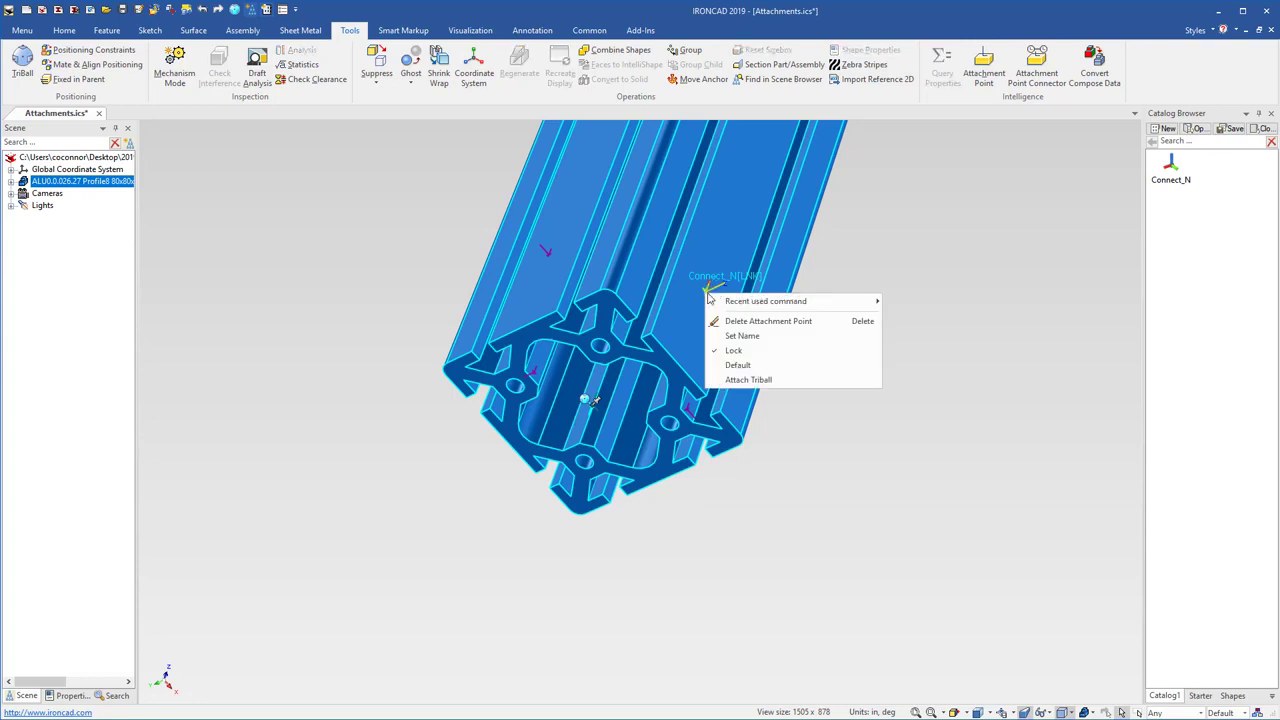
pyautogui.click(748, 336)
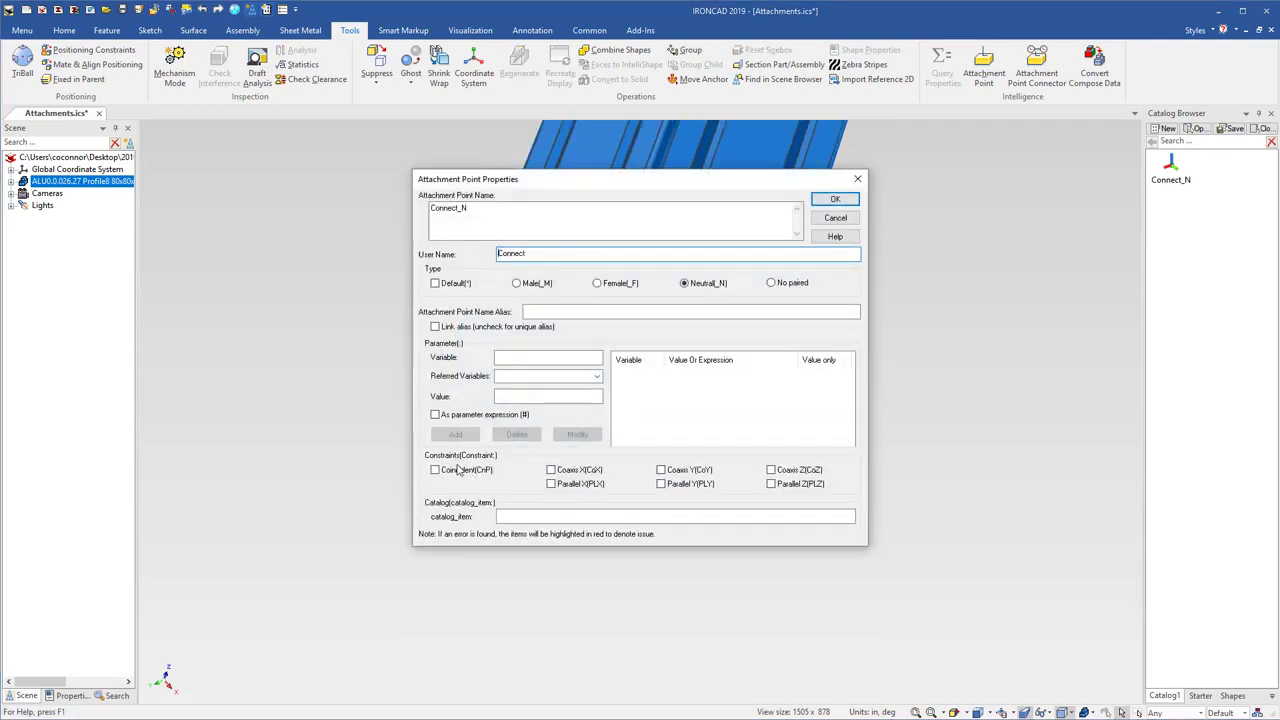
pyautogui.click(435, 471)
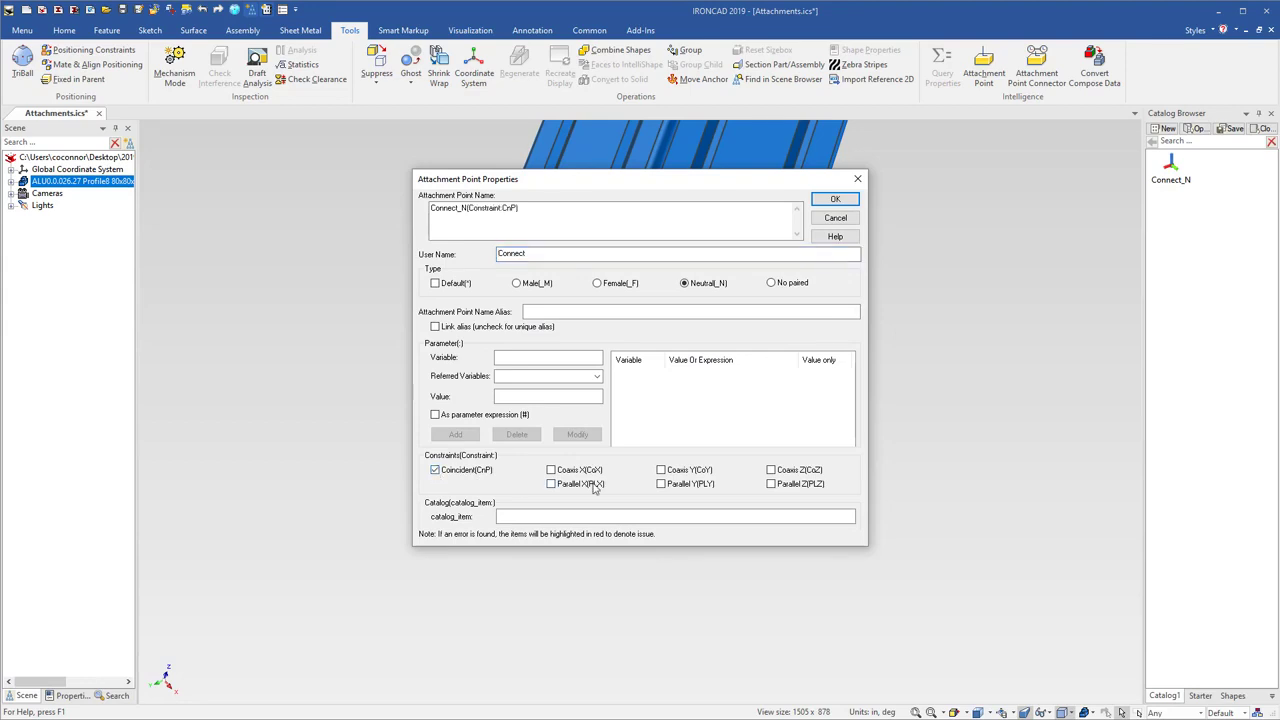
pyautogui.click(836, 200)
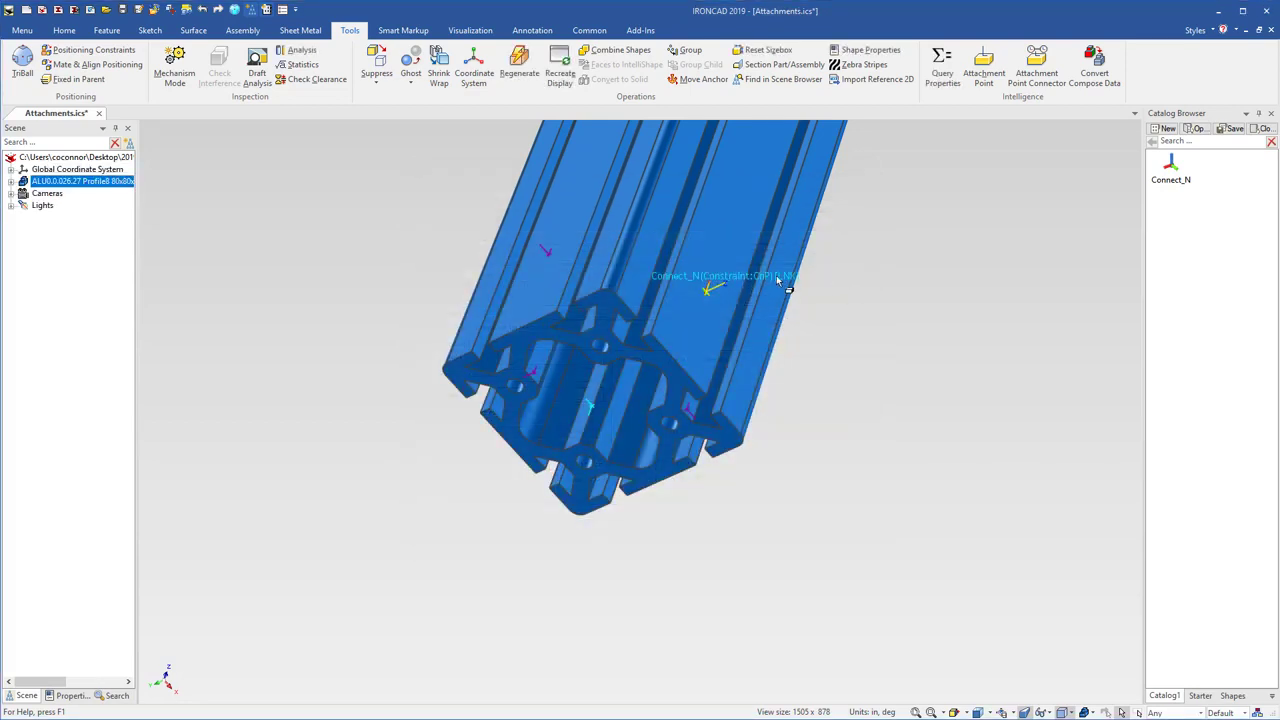
pyautogui.click(548, 252)
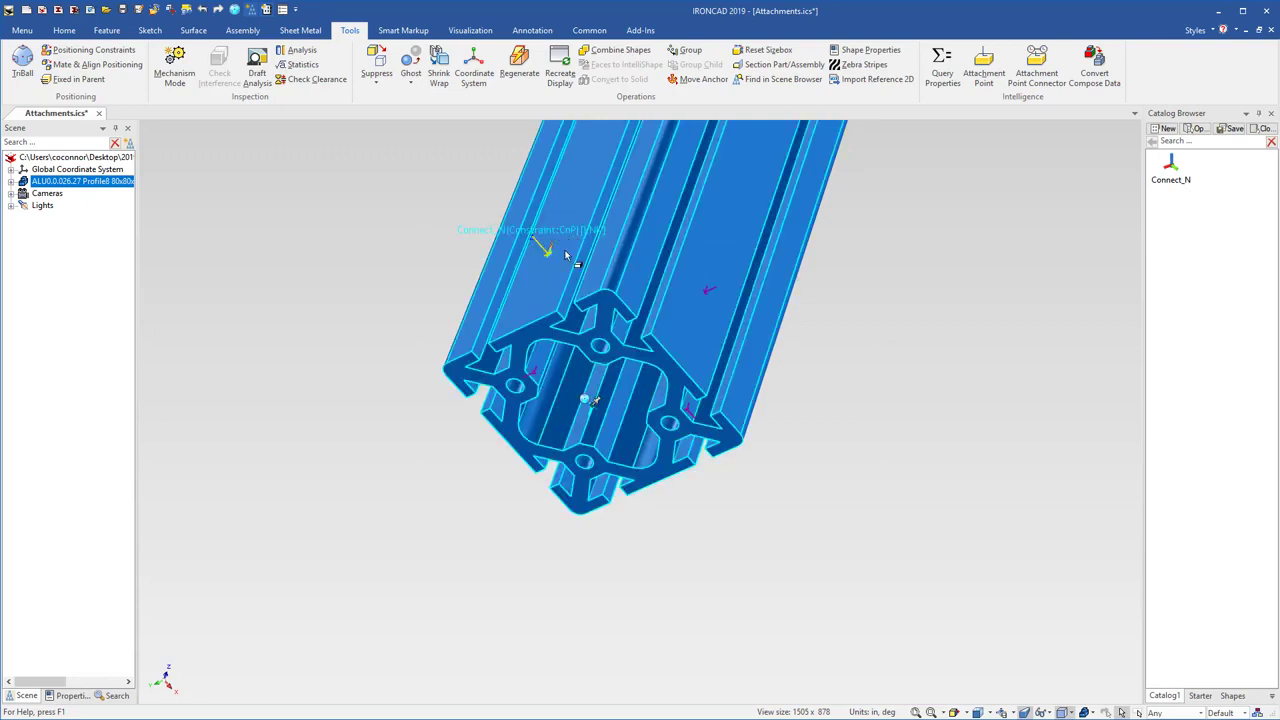
# Store the profile with its attachment points as a new item in the Catalog1 catalog
pyautogui.click(815, 445)
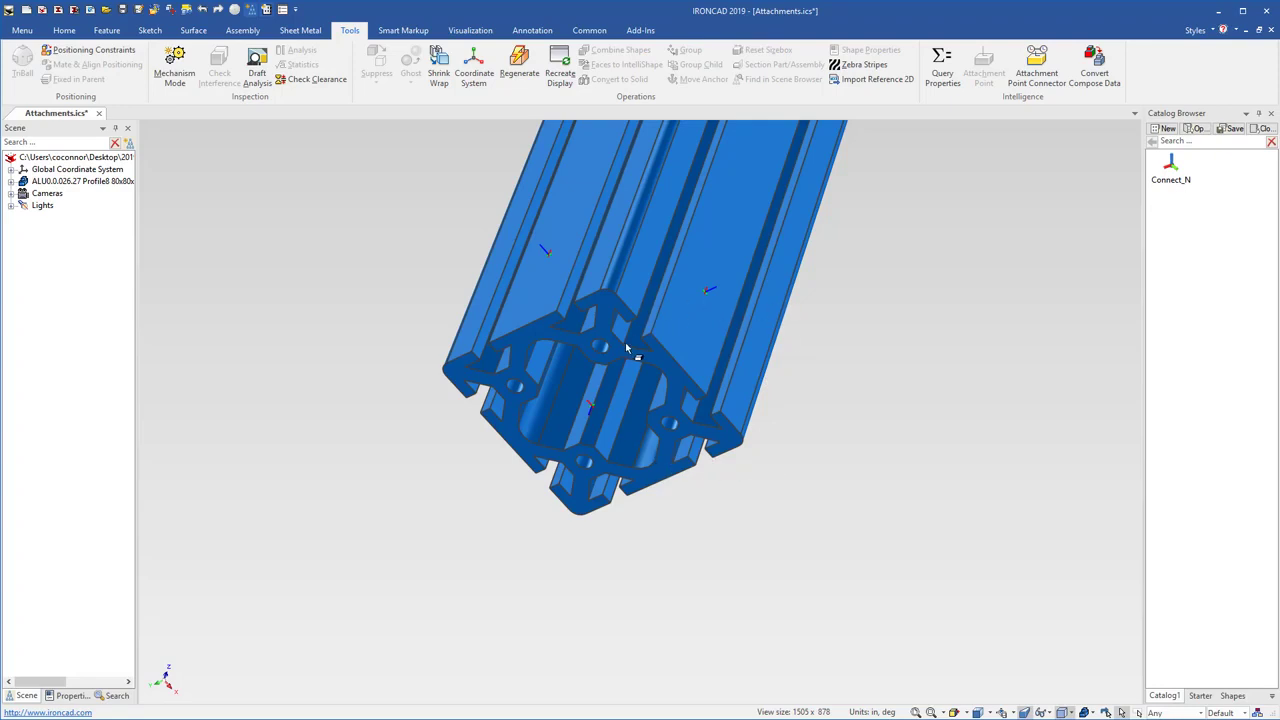
pyautogui.click(698, 374)
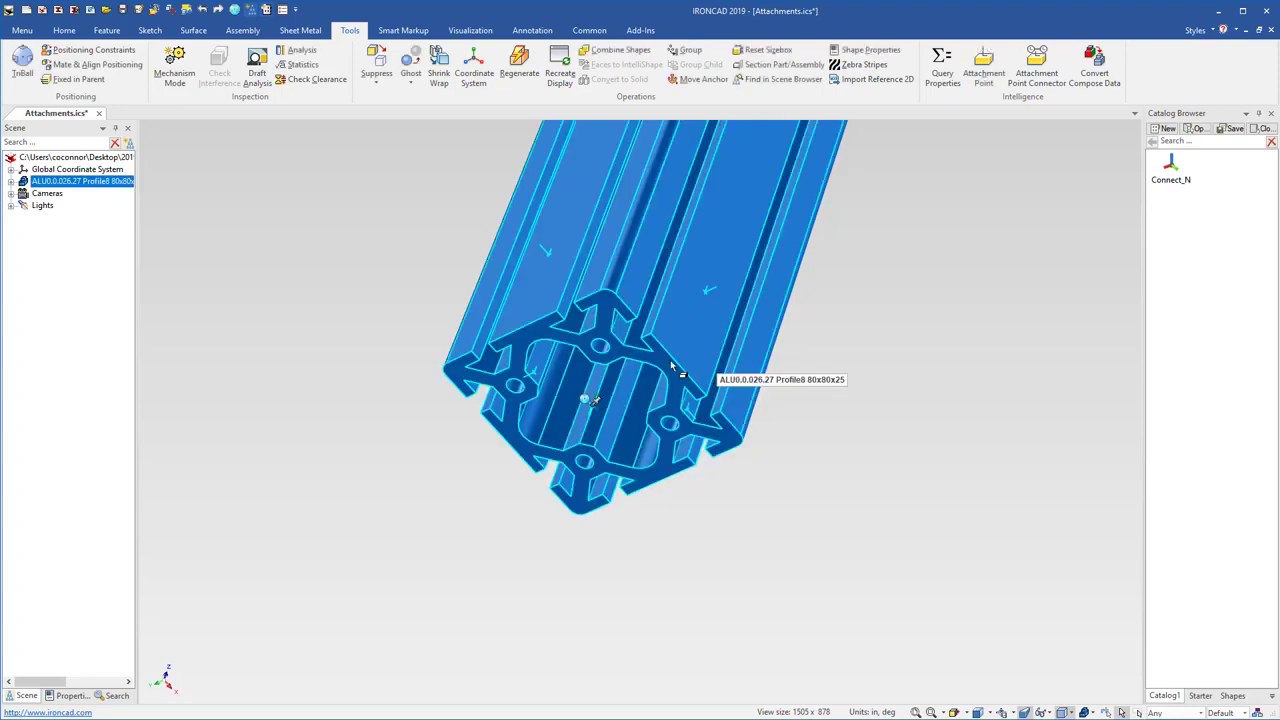
pyautogui.moveTo(672, 366); pyautogui.dragTo(1189, 380)
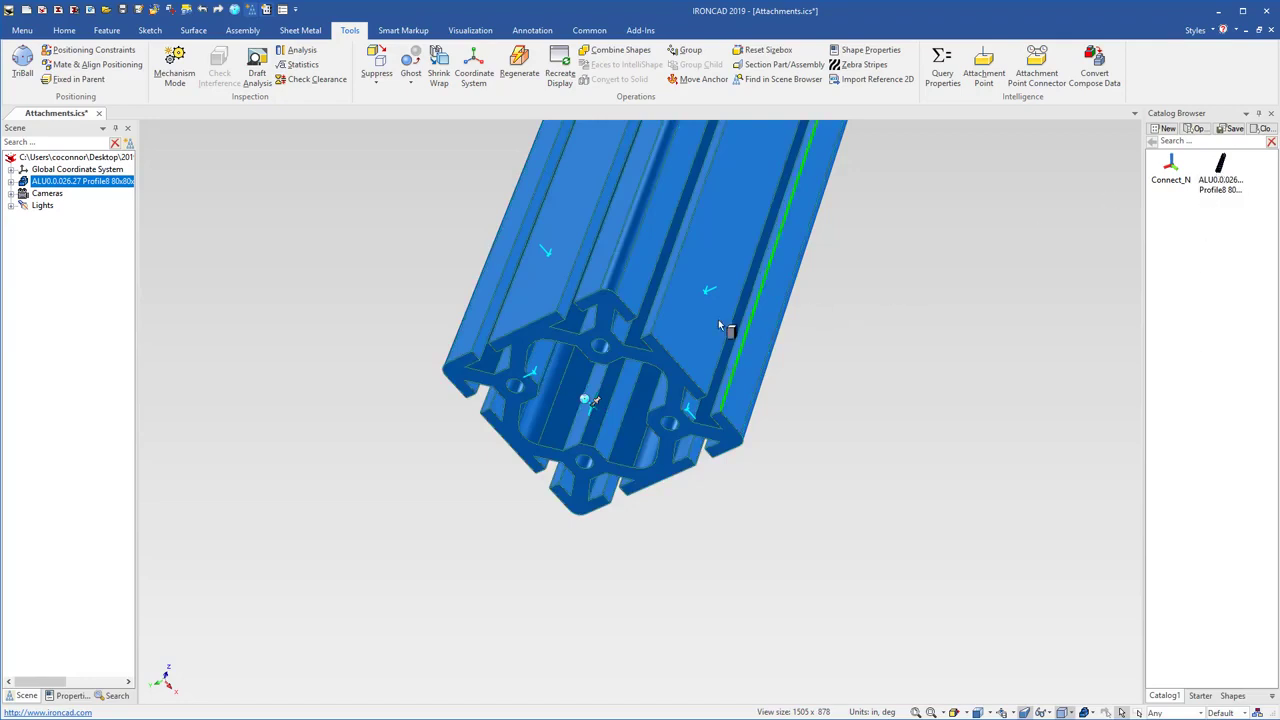
# Snap a catalog copy of the profile onto the right side face's attachment point, and delete that copy
pyautogui.moveTo(718, 325); pyautogui.dragTo(890, 392)
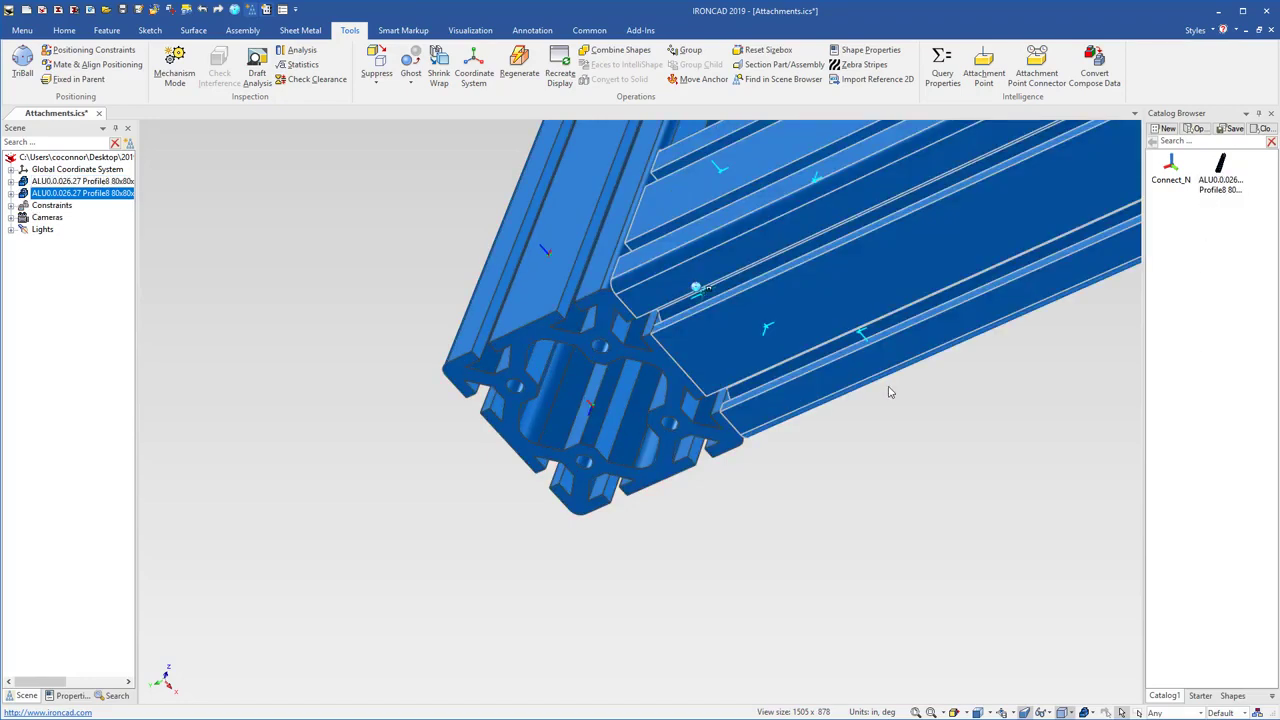
pyautogui.press('Delete')
pyautogui.click(655, 414)
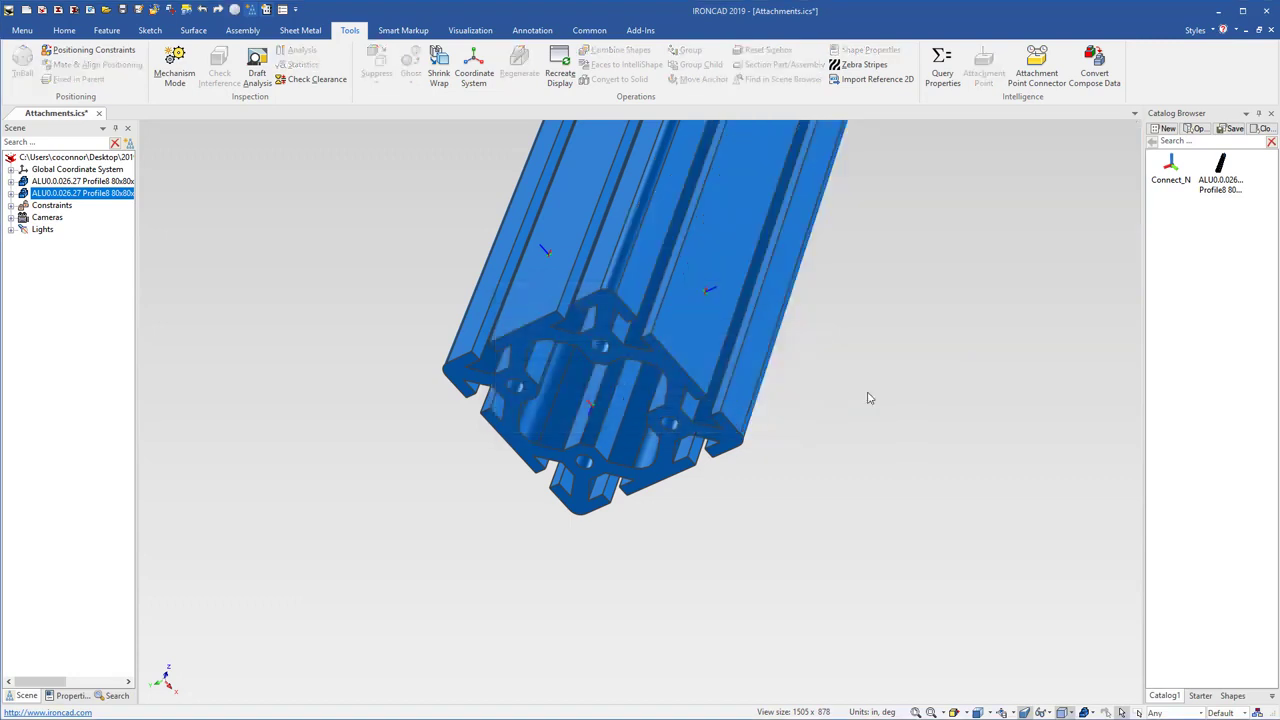
# Drop a catalog copy onto the profile and preview the connector pairs down to the last Connect_N(Constraint:CnP) and Connect_N pair
pyautogui.moveTo(1220, 172); pyautogui.dragTo(697, 343)
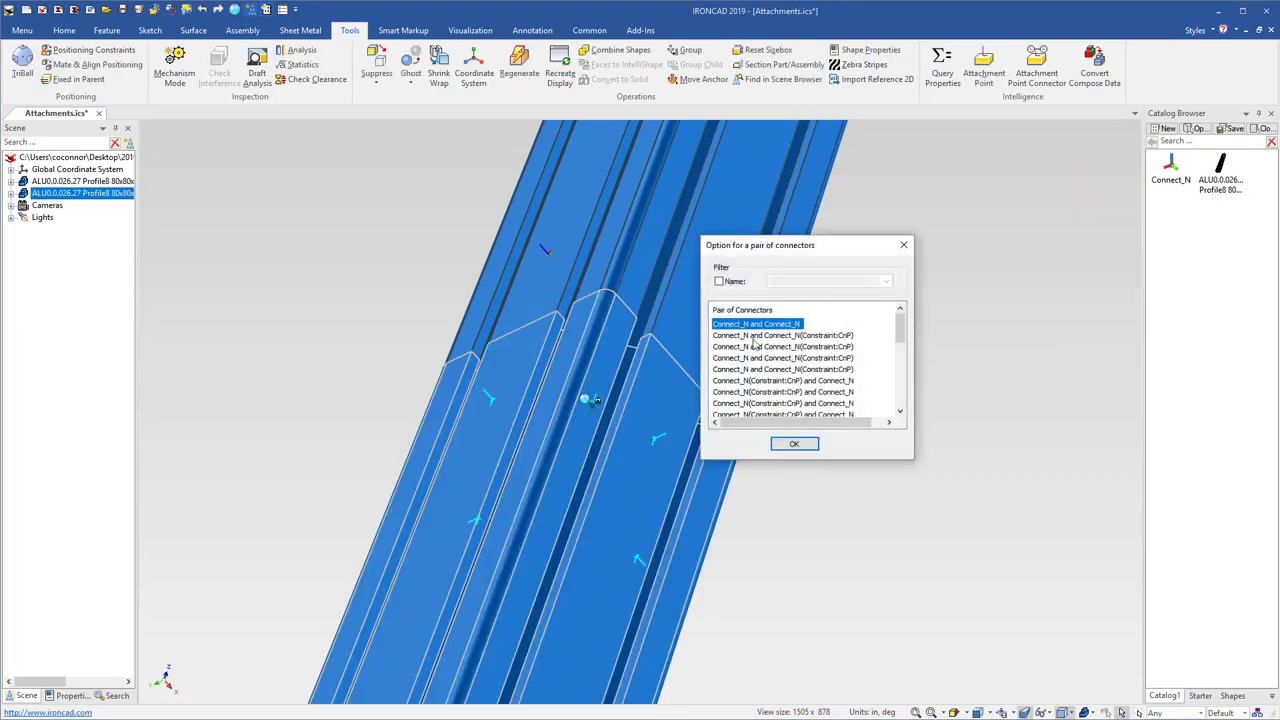
pyautogui.click(754, 337)
pyautogui.click(754, 348)
pyautogui.click(754, 359)
pyautogui.click(754, 370)
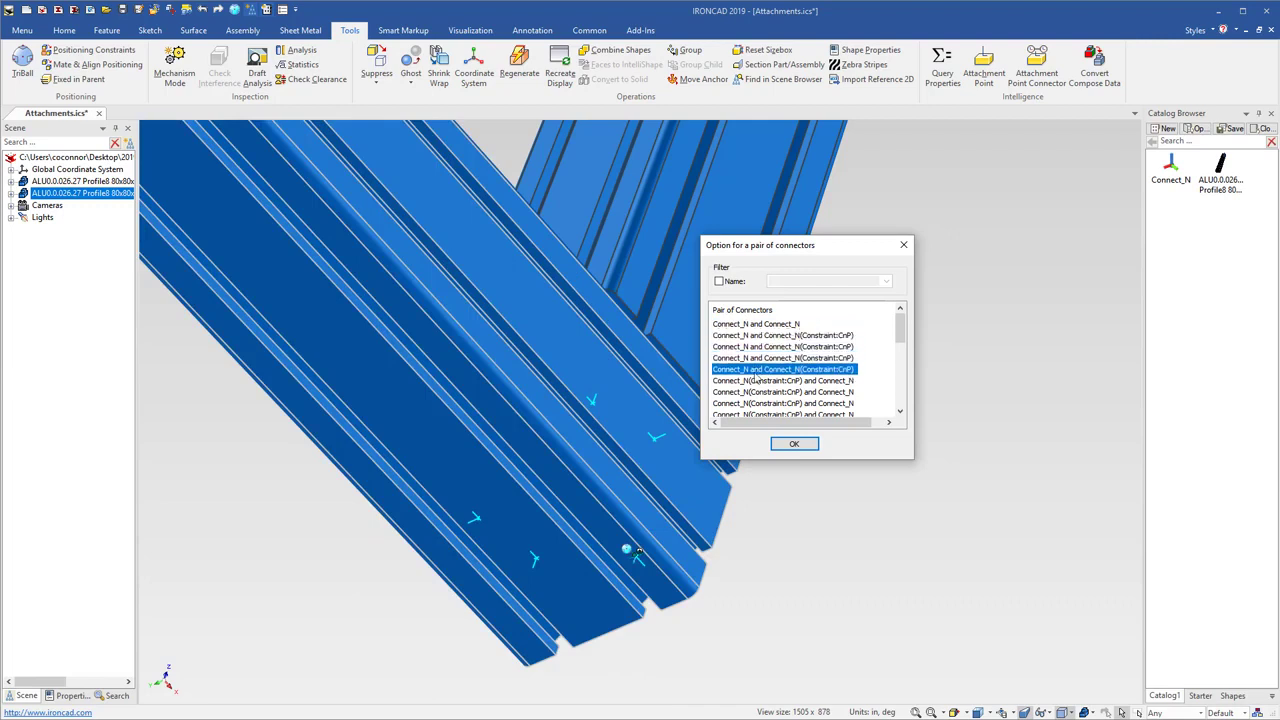
pyautogui.click(754, 382)
pyautogui.click(754, 392)
pyautogui.click(753, 403)
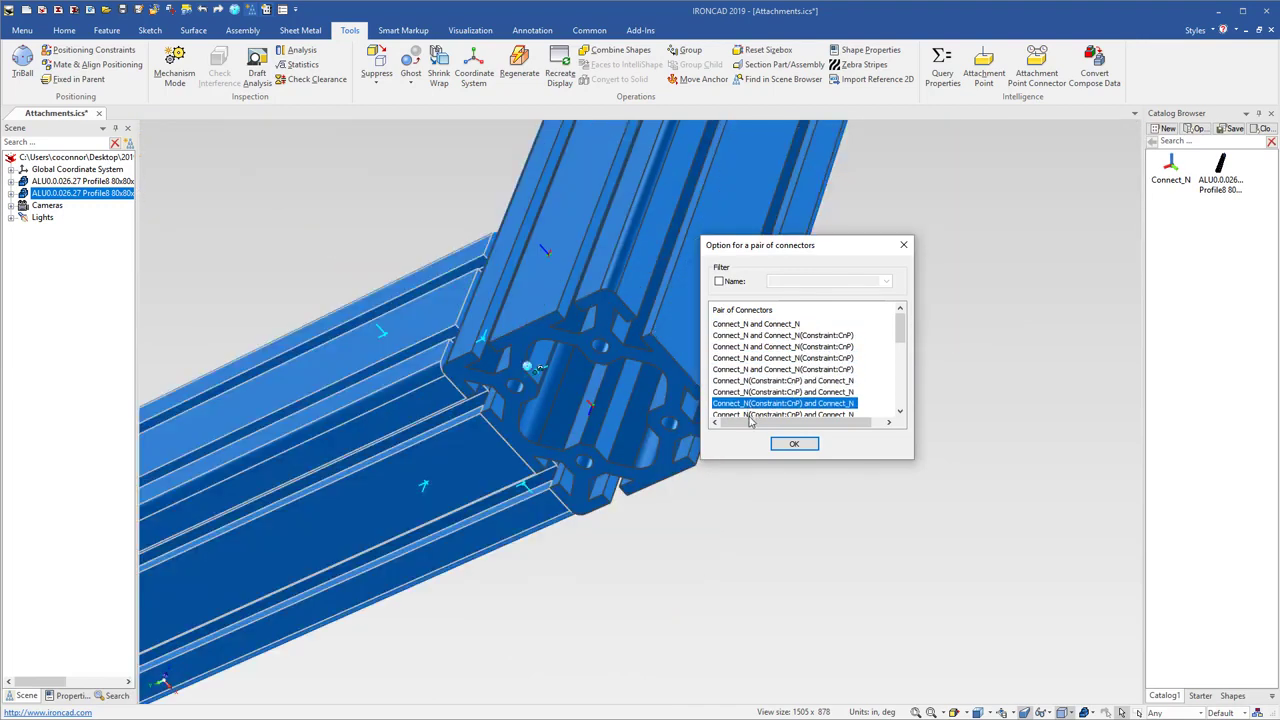
pyautogui.click(753, 414)
pyautogui.scroll(-1, 757, 353)
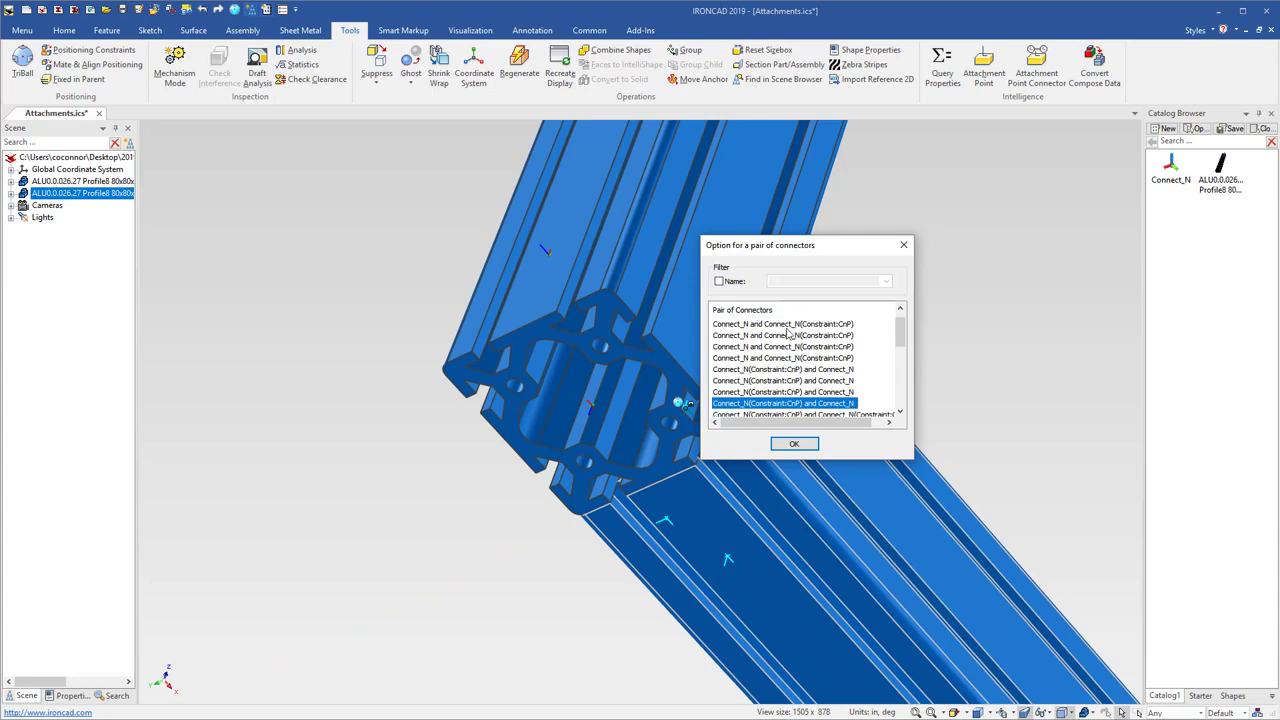
# Accept the selected Connect_N(Constraint:CnP) and Connect_N pair, and delete the attached profile copy
pyautogui.click(794, 443)
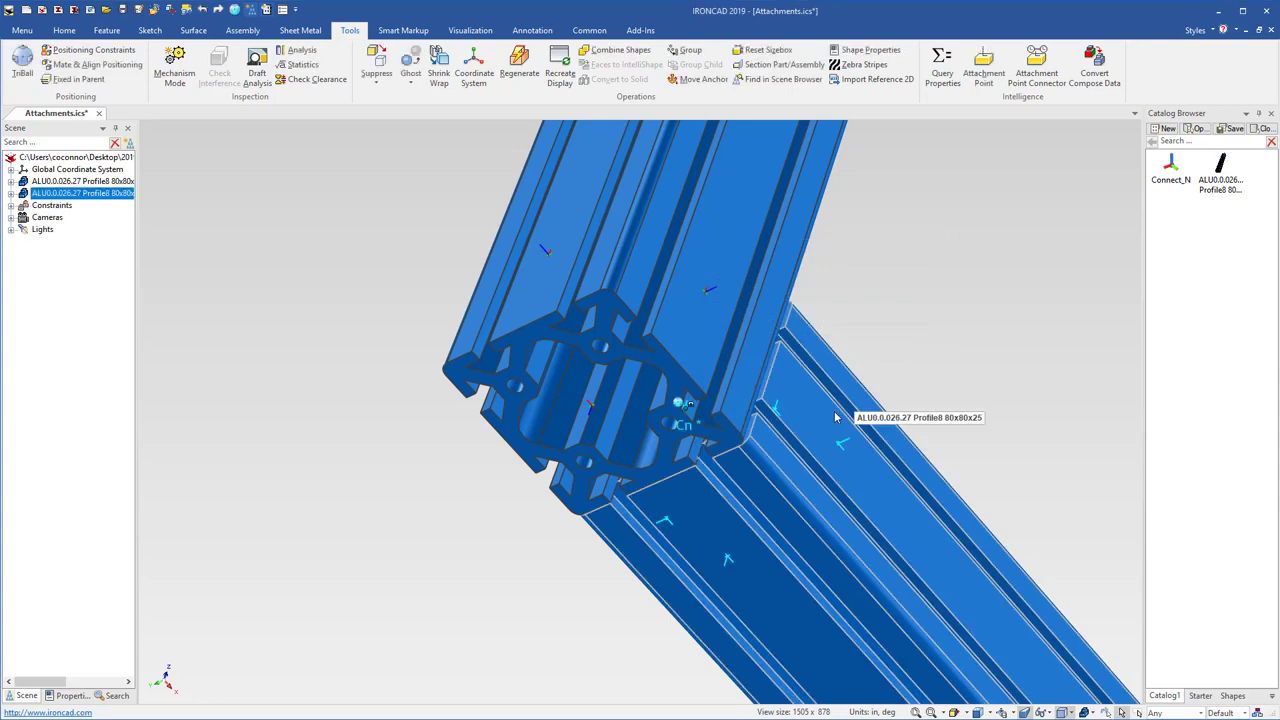
pyautogui.press('Delete')
pyautogui.click(654, 415)
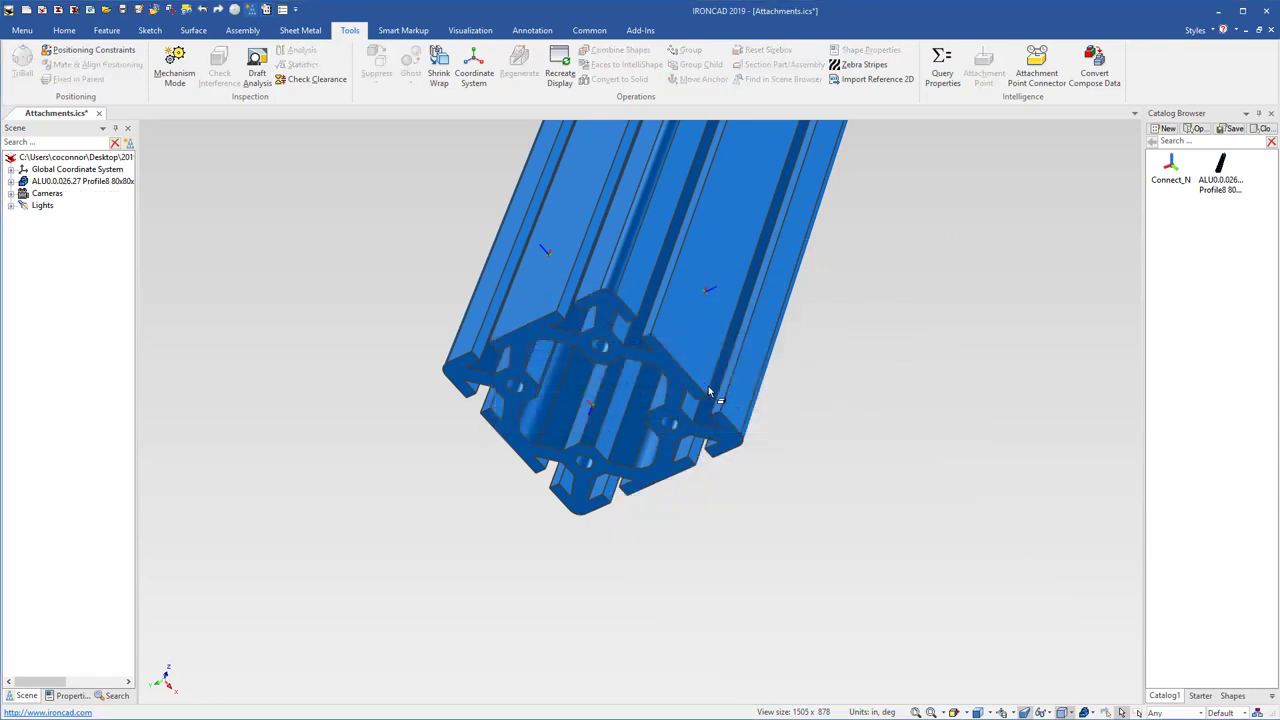
# Give the attachment point at the center of the profile's end the alias "Bottom"
pyautogui.click(592, 406)
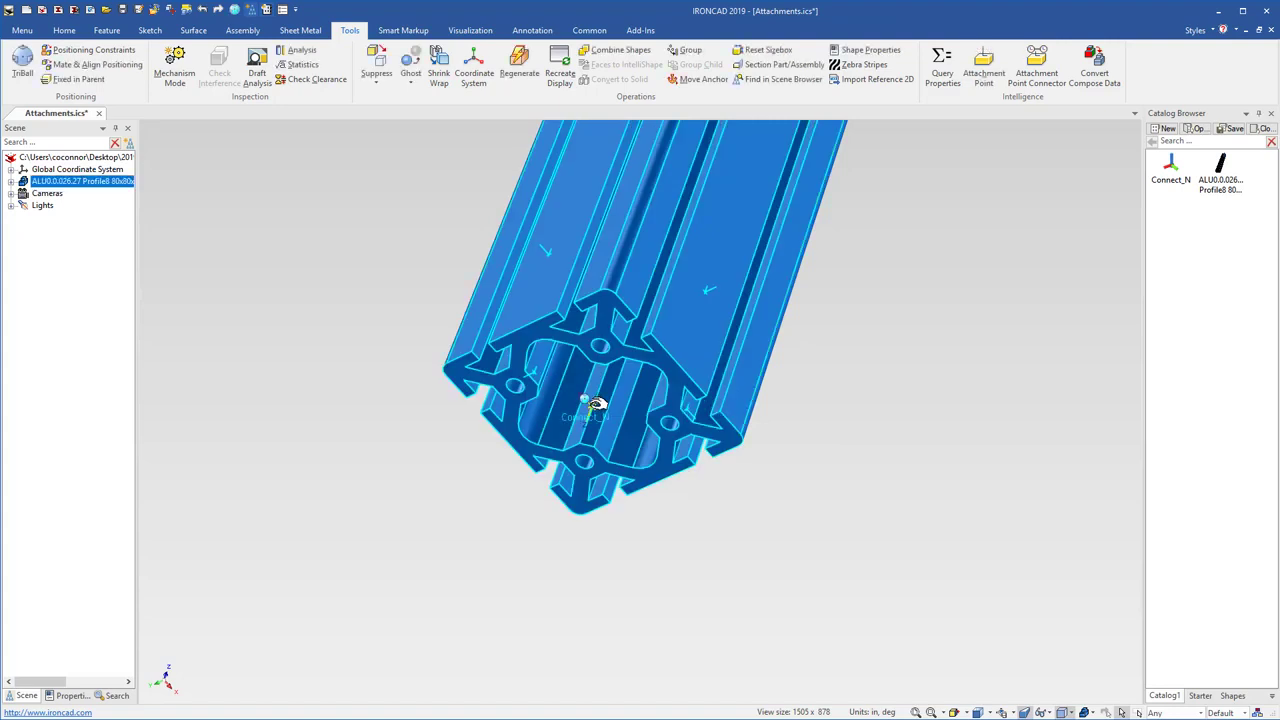
pyautogui.rightClick(592, 404)
pyautogui.click(622, 447)
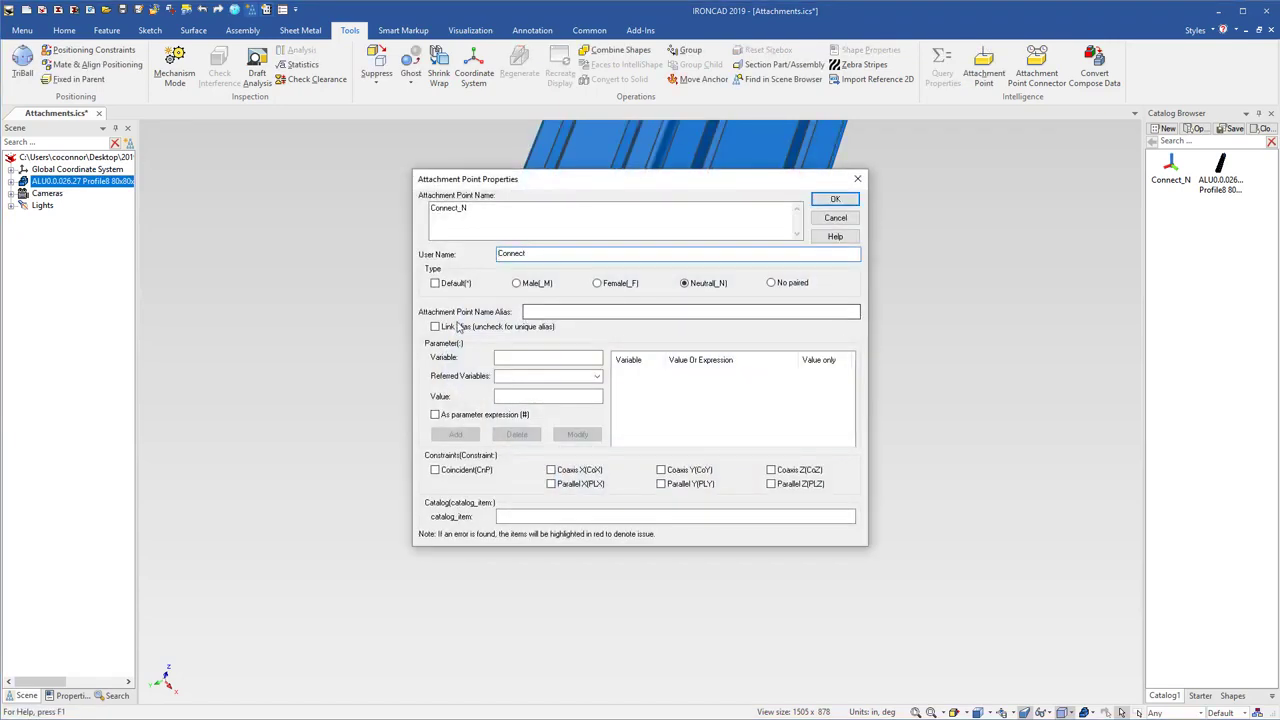
pyautogui.click(537, 311)
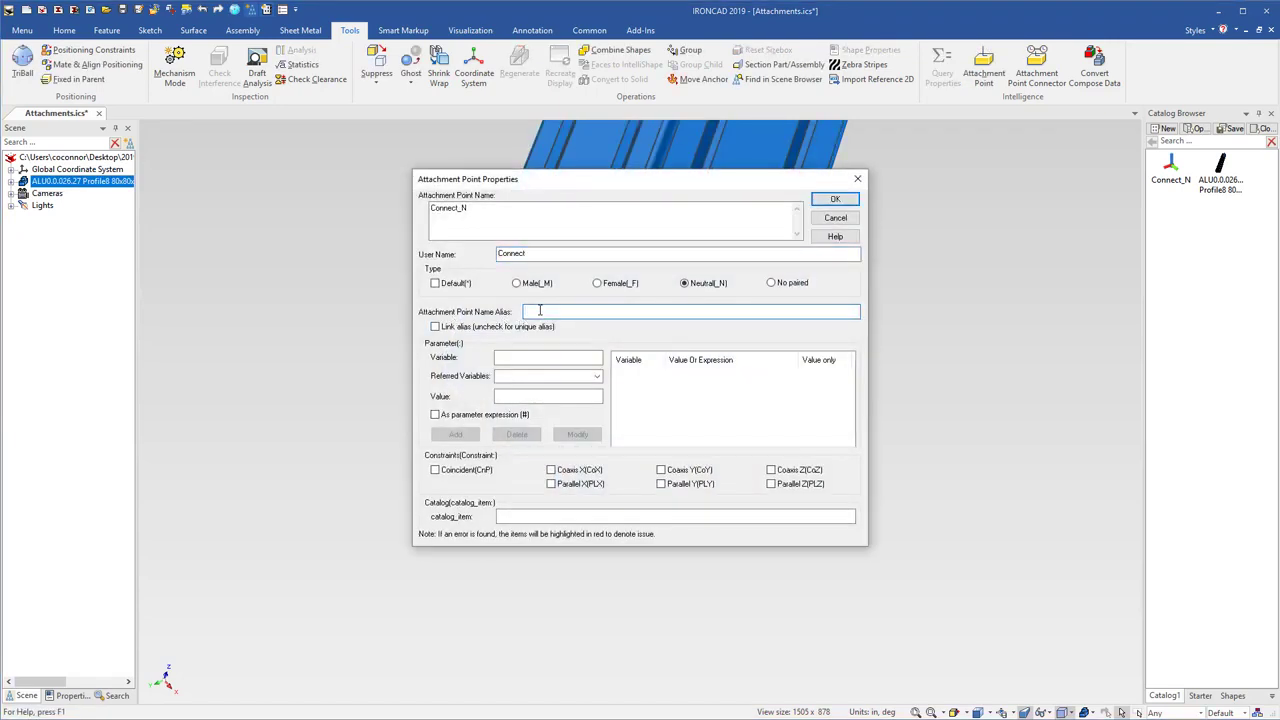
pyautogui.write('Bottom')
pyautogui.click(835, 199)
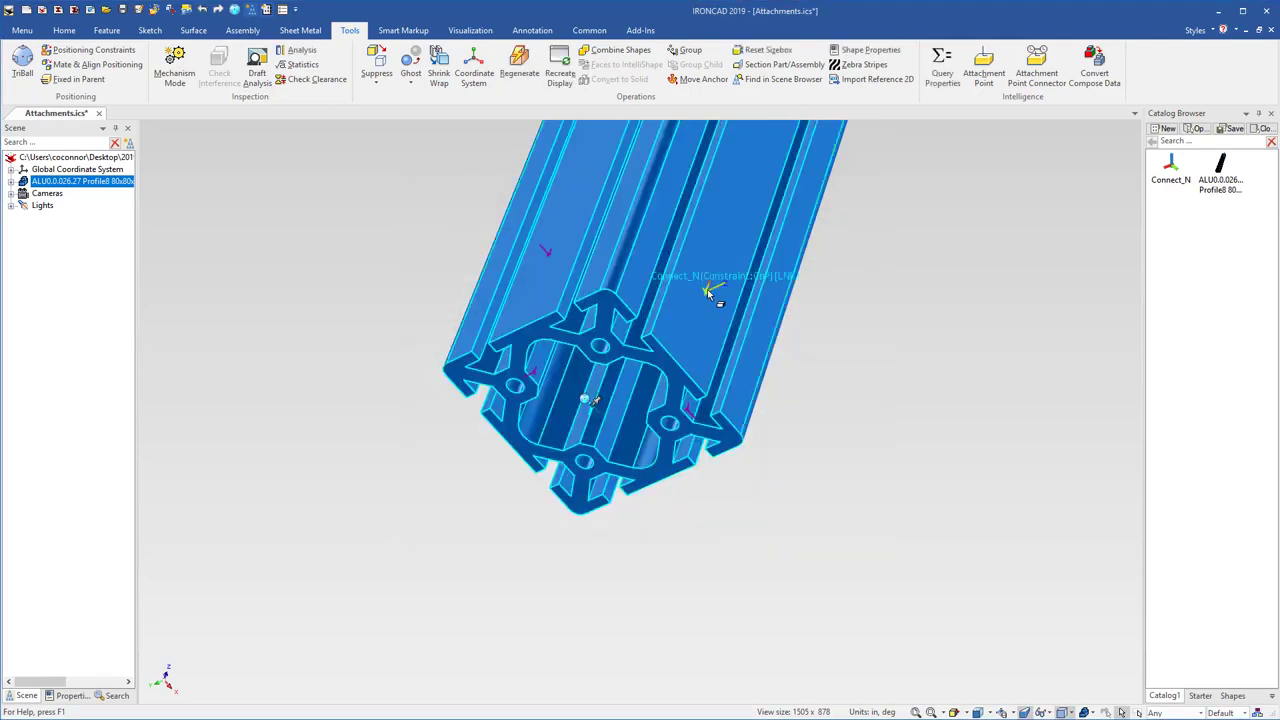
# Give the right side face's attachment point the alias "Right" and turn on its Coincident (CnP) constraint
pyautogui.rightClick(708, 292)
pyautogui.click(740, 335)
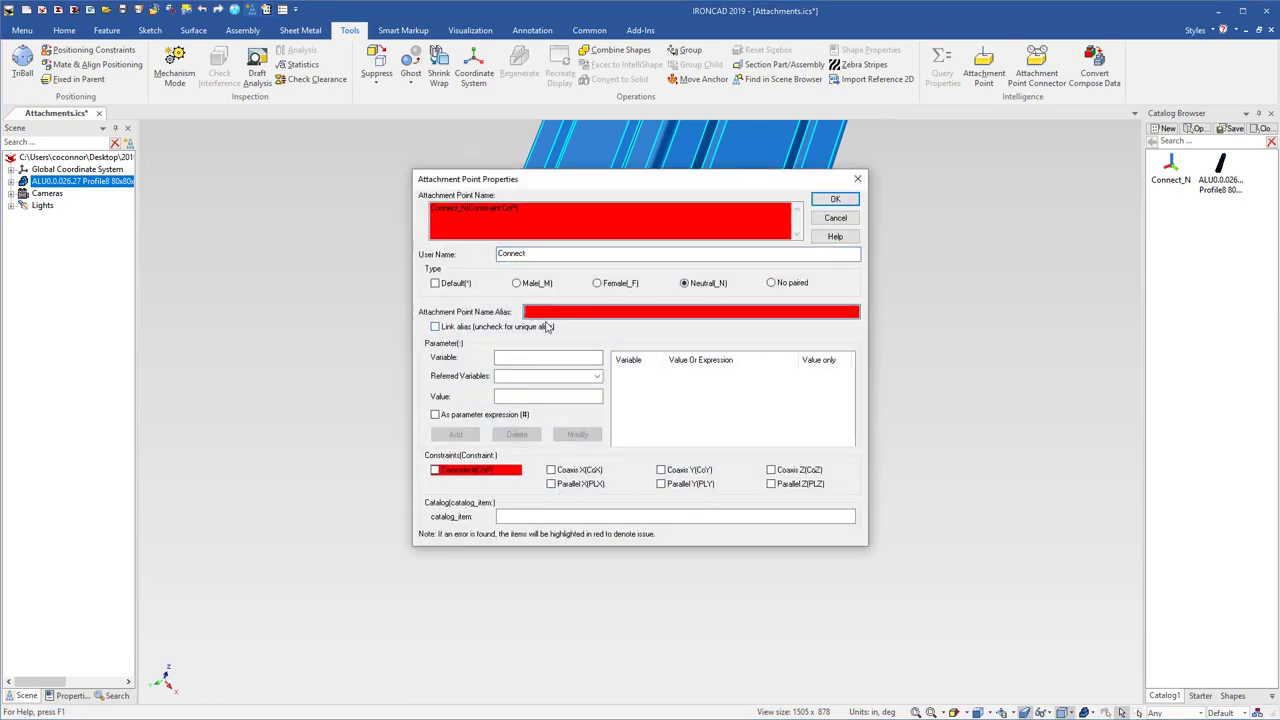
pyautogui.write('Rig')
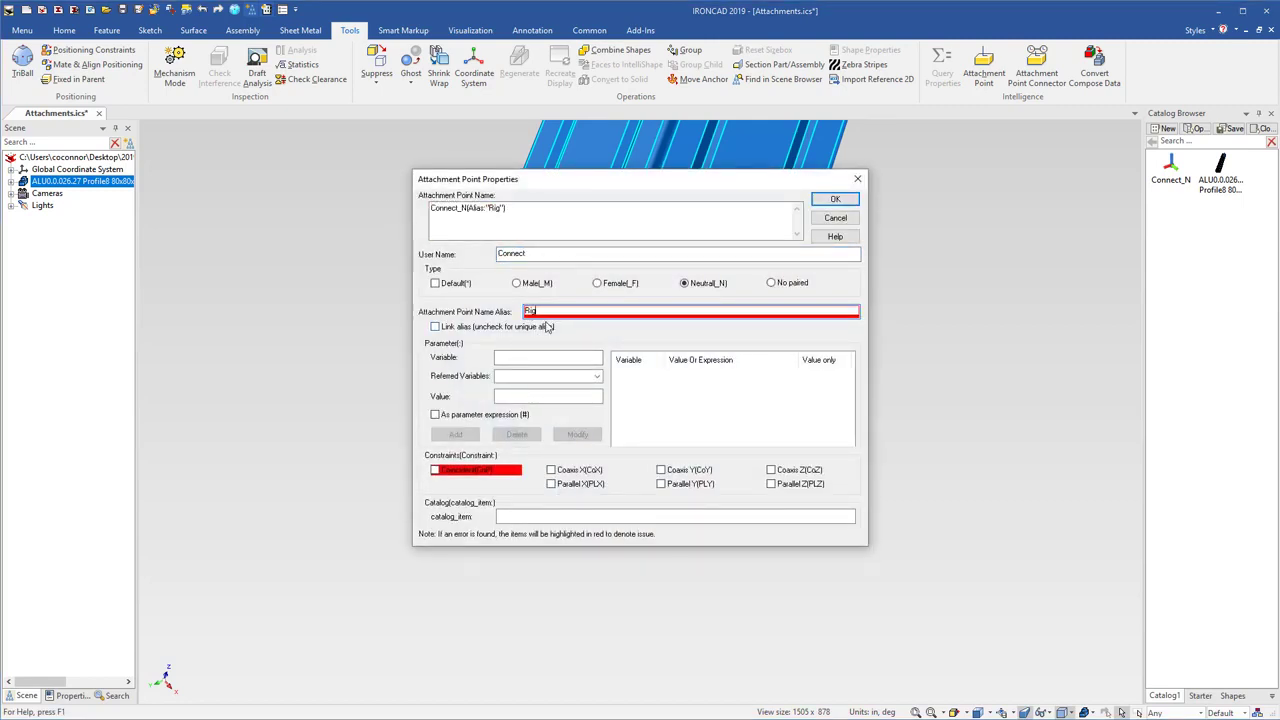
pyautogui.write('hyt')
pyautogui.click(435, 470)
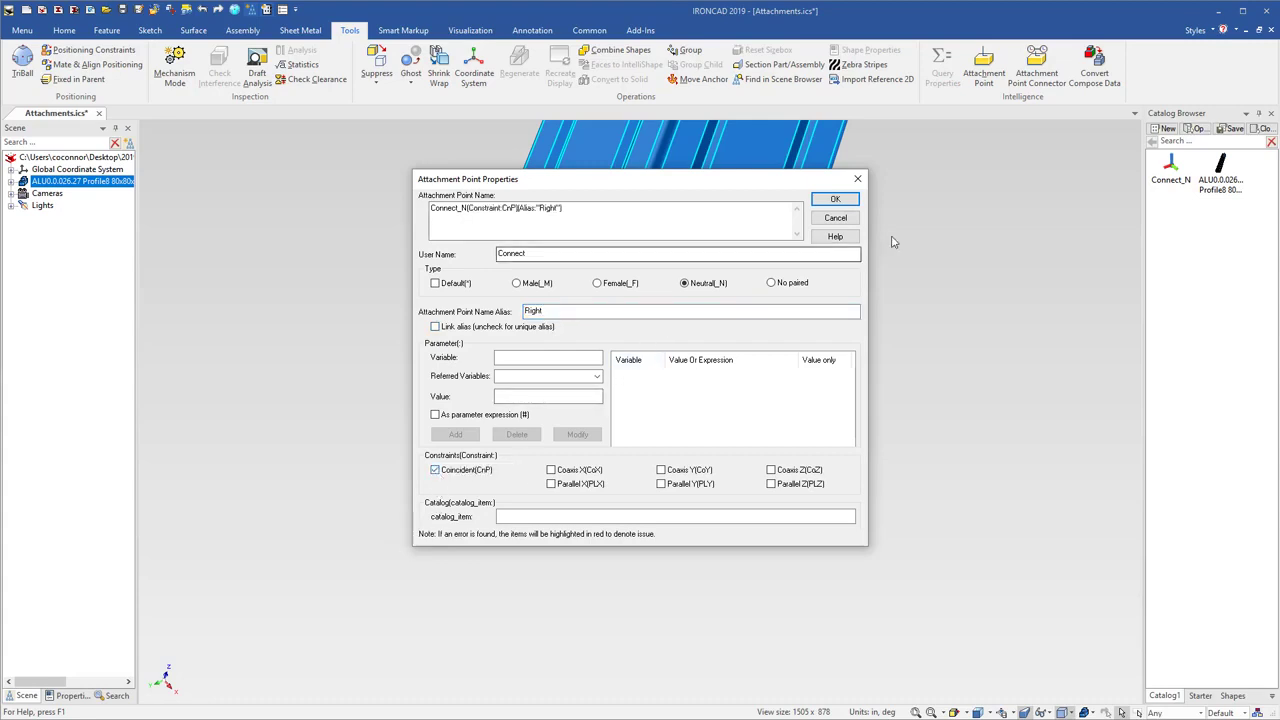
pyautogui.click(835, 200)
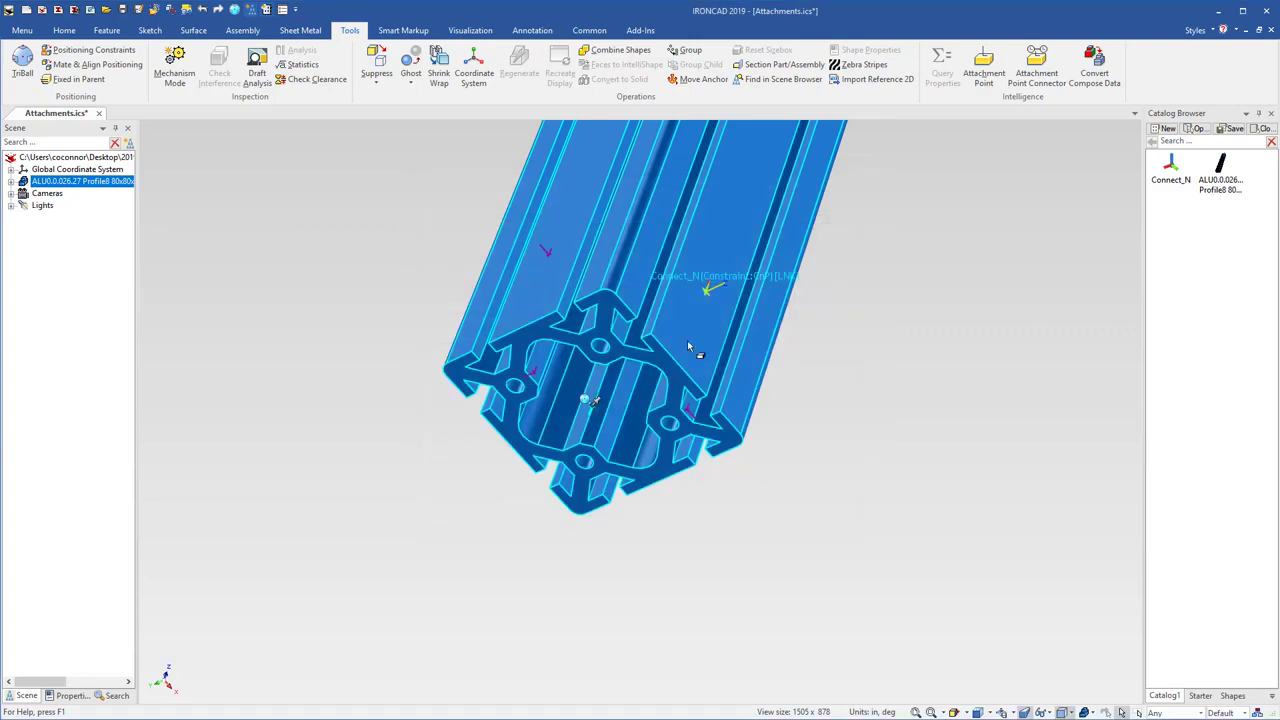
# Give the attachment point on the upper-left side face of the profile the alias "Top"
pyautogui.rightClick(545, 252)
pyautogui.click(900, 400)
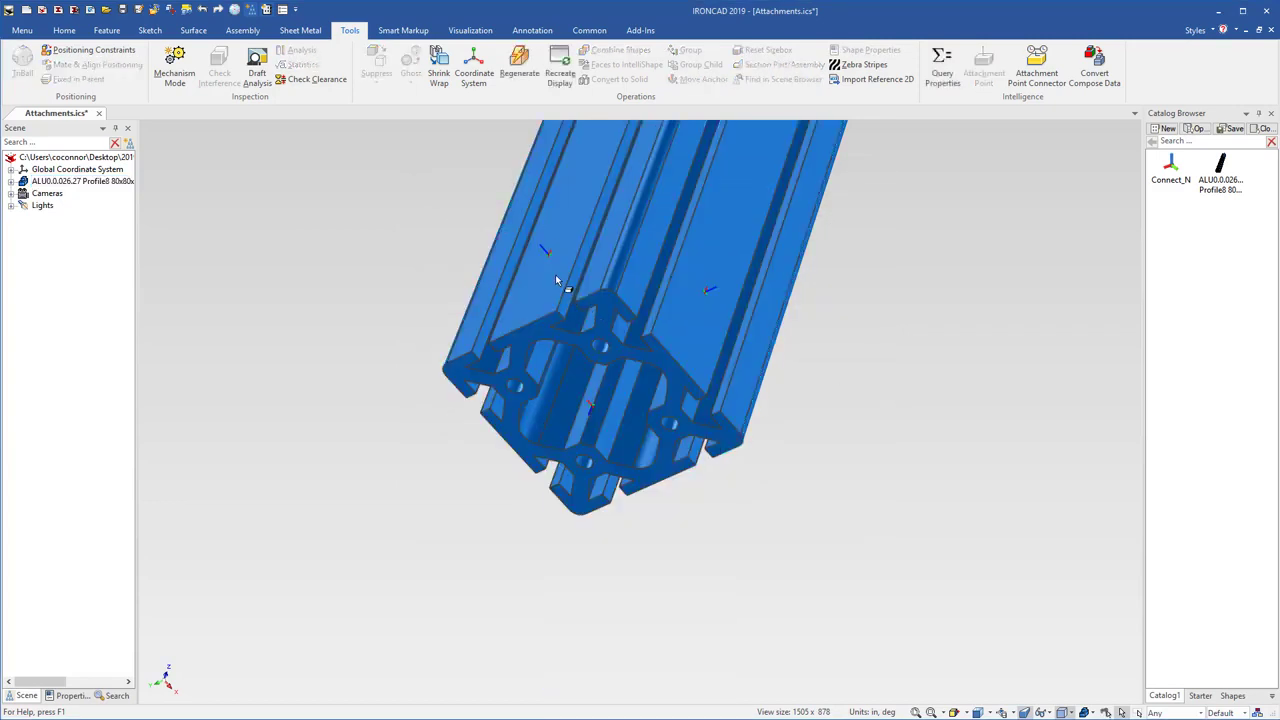
pyautogui.rightClick(548, 256)
pyautogui.click(588, 299)
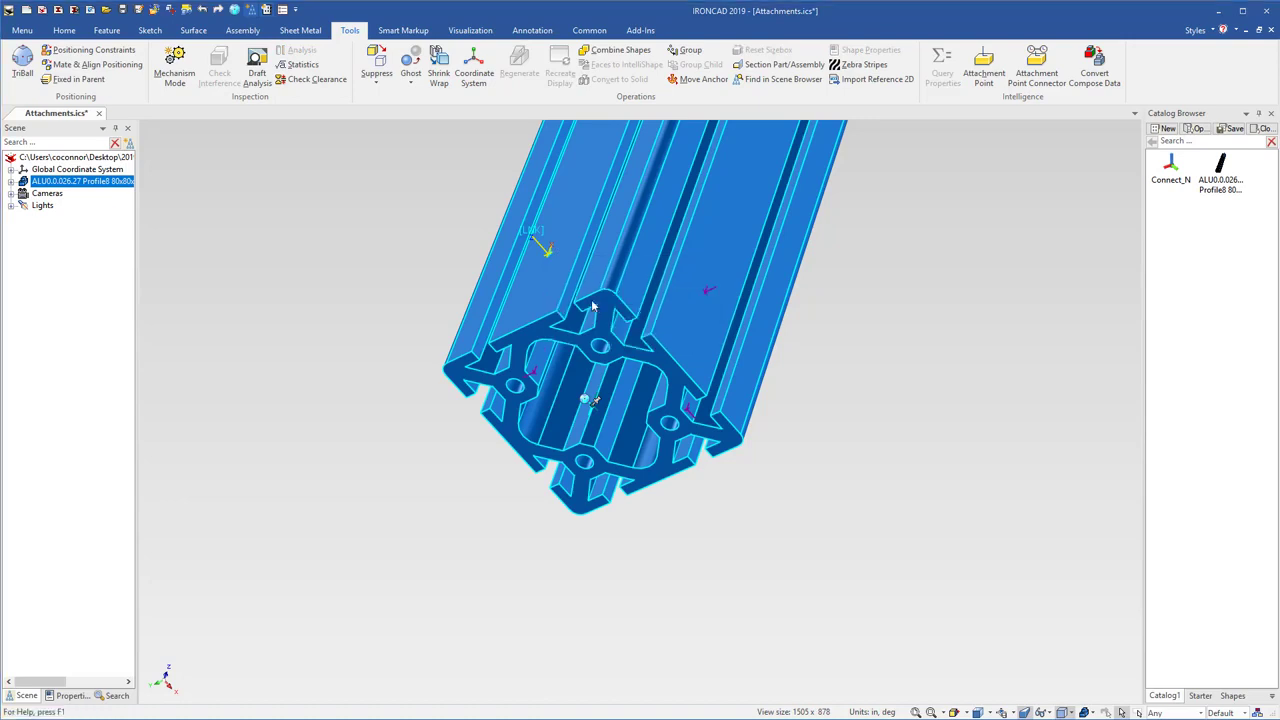
pyautogui.click(557, 311)
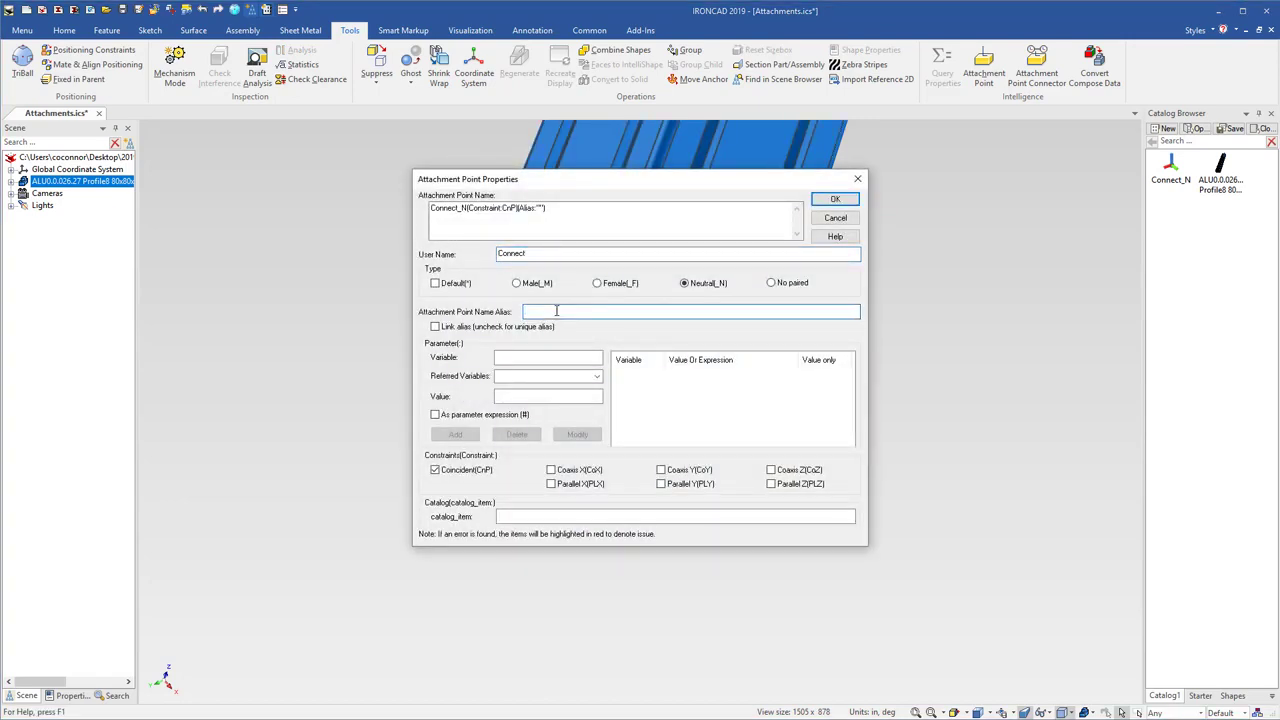
pyautogui.write('Top')
pyautogui.click(849, 201)
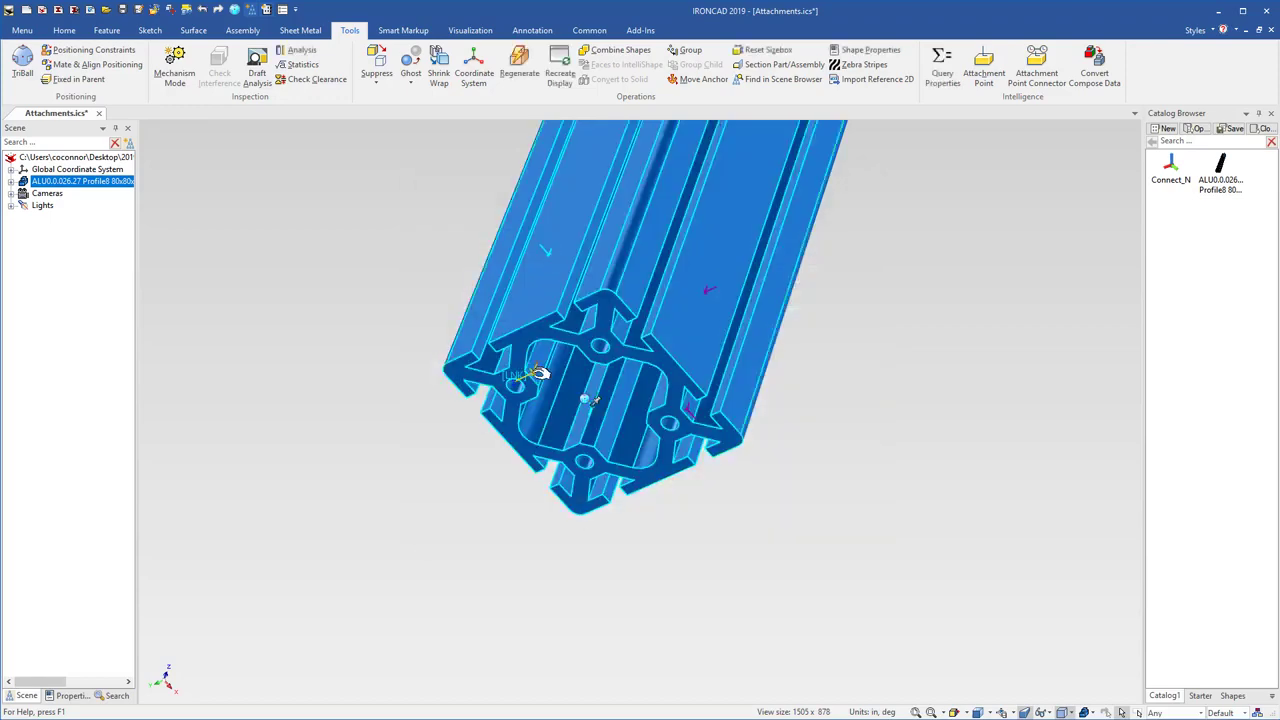
# Give the attachment point on the hidden lower-left side face of the profile the alias "Left"
pyautogui.rightClick(537, 374)
pyautogui.click(572, 417)
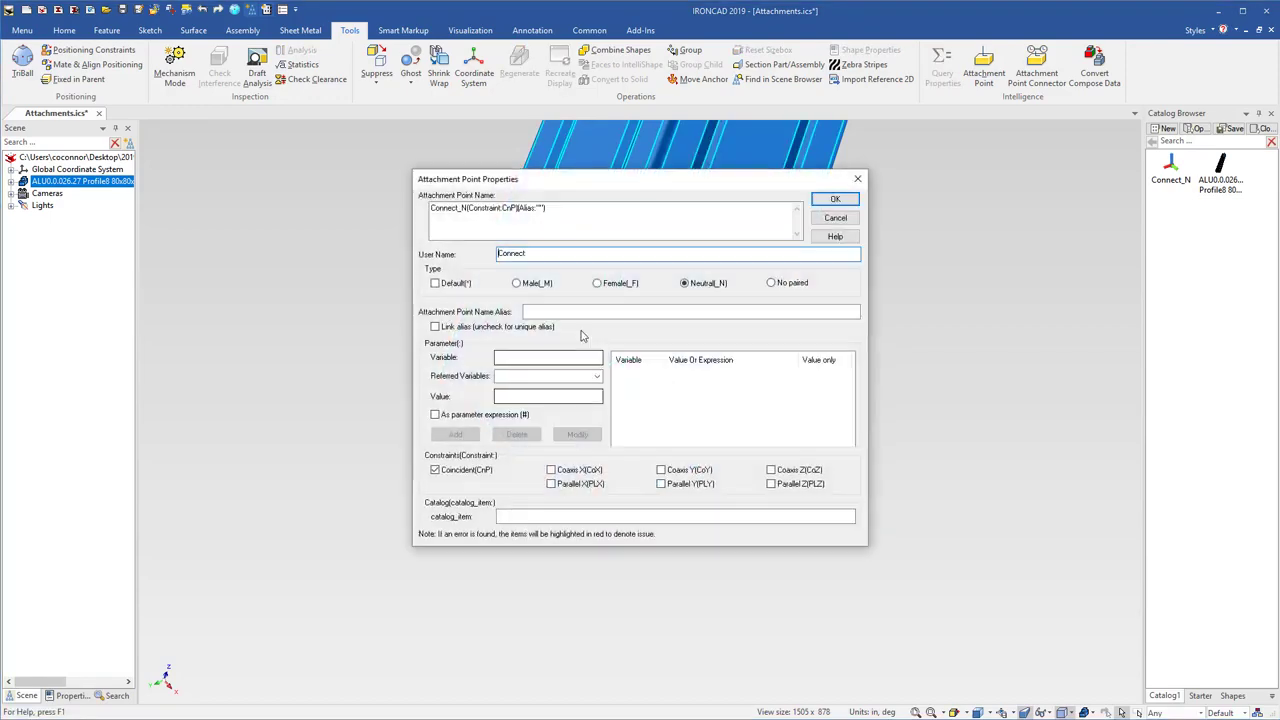
pyautogui.click(564, 312)
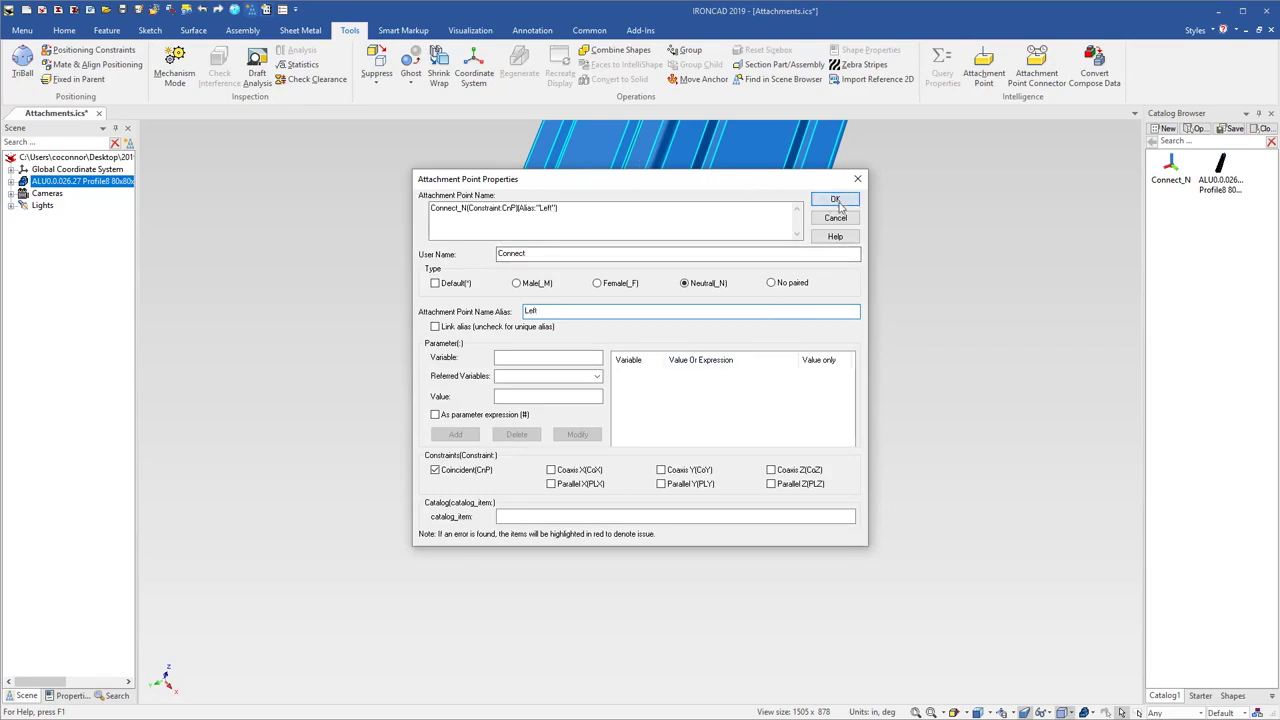
pyautogui.click(836, 200)
# Give the attachment point on the remaining hidden side face of the profile the alias "Back"
pyautogui.rightClick(690, 409)
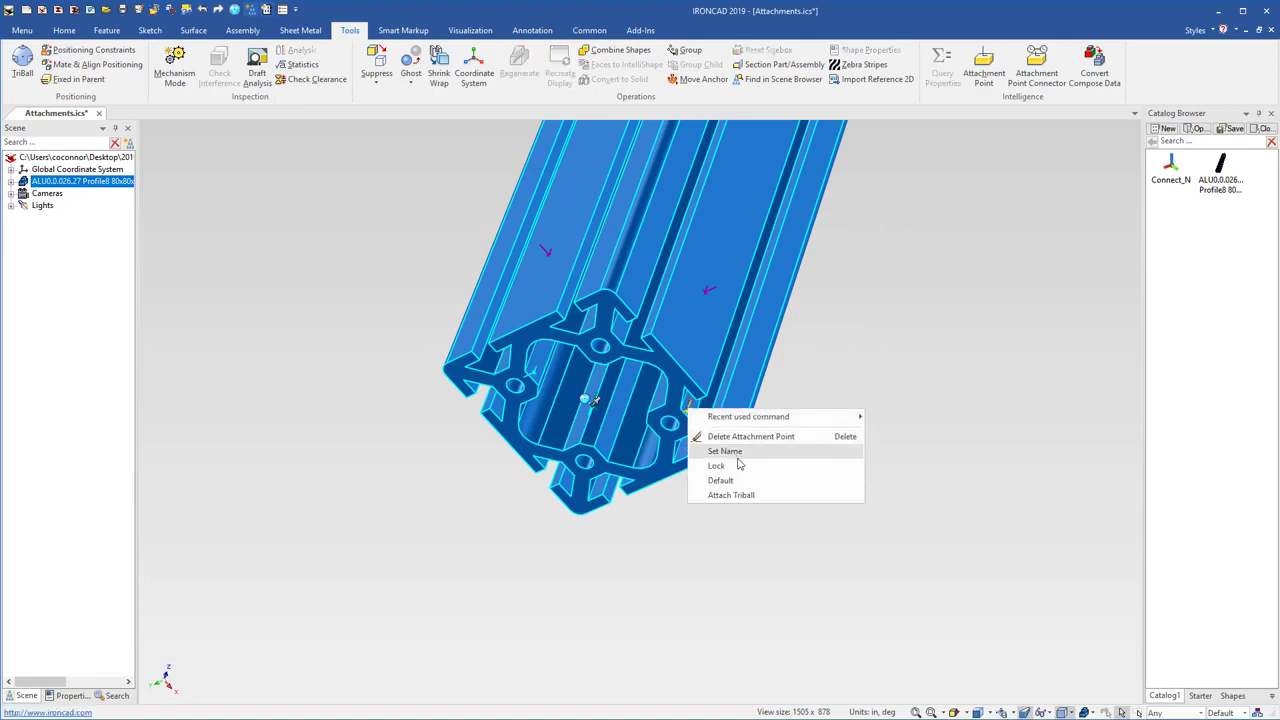
pyautogui.click(730, 452)
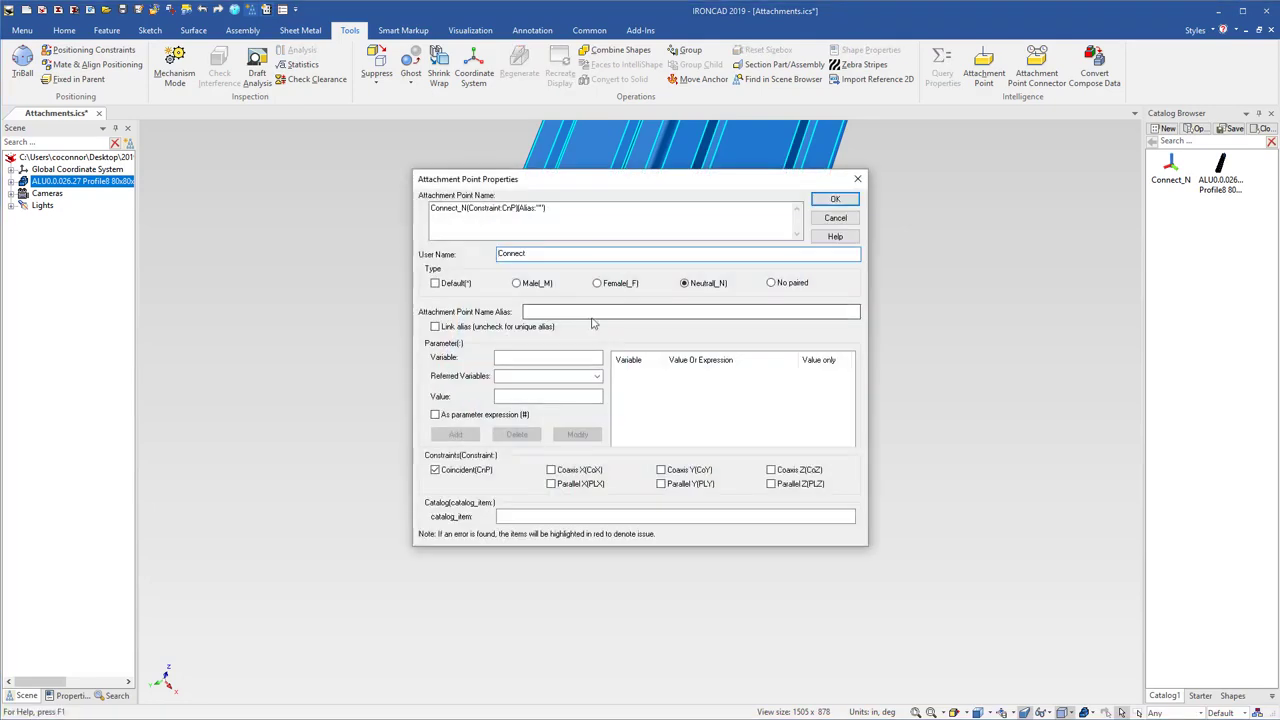
pyautogui.click(590, 312)
pyautogui.write('Back')
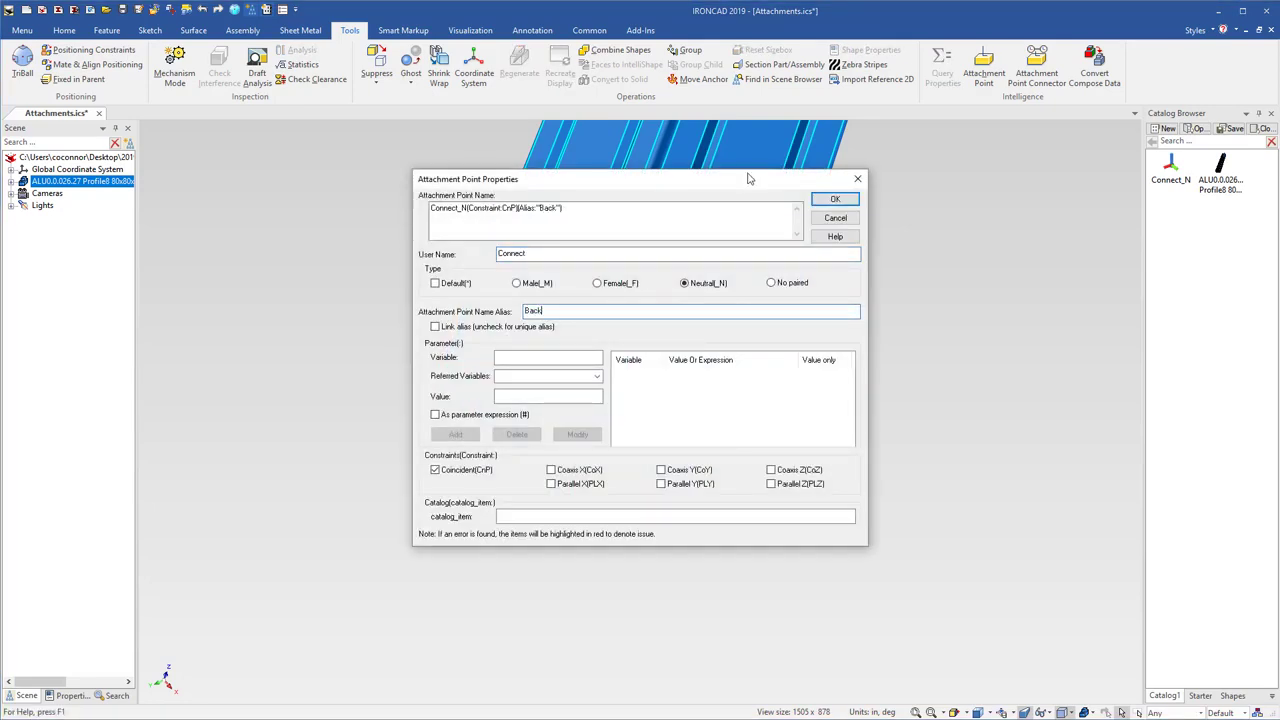
pyautogui.click(835, 201)
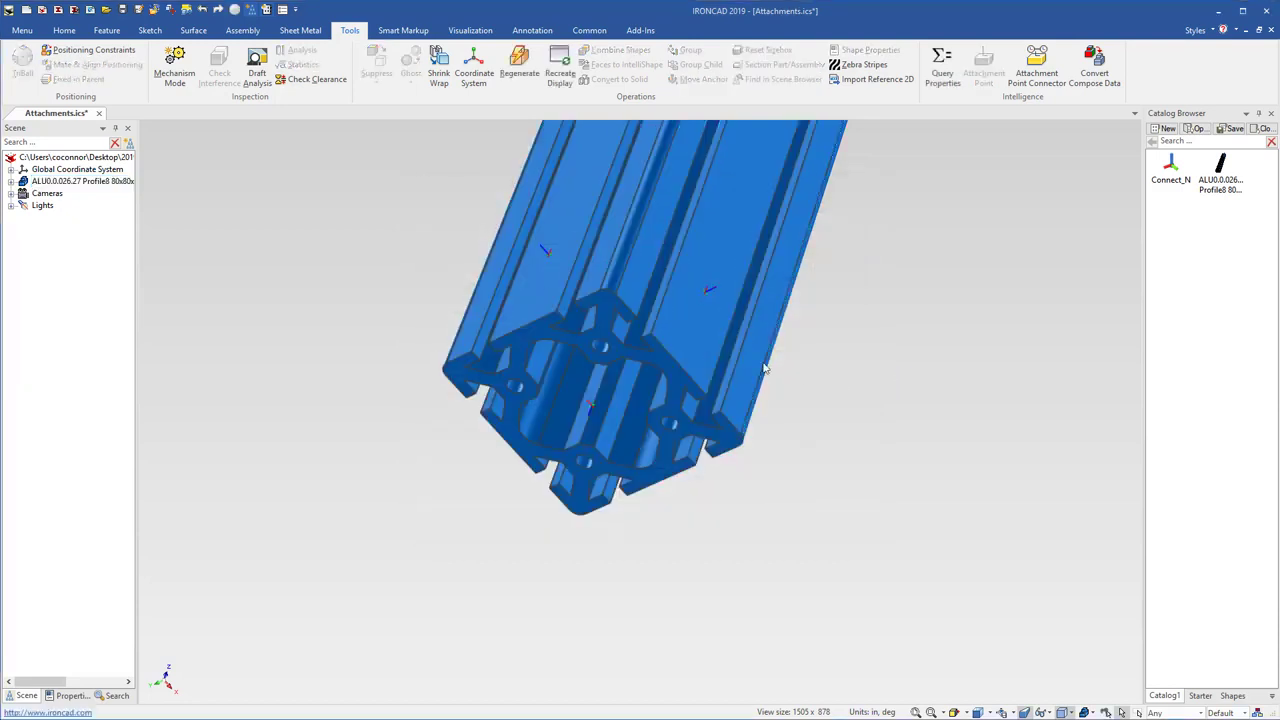
# Store the aliased profile in Catalog1 and place a copy of it from the catalog at the original's right side face
pyautogui.click(713, 316)
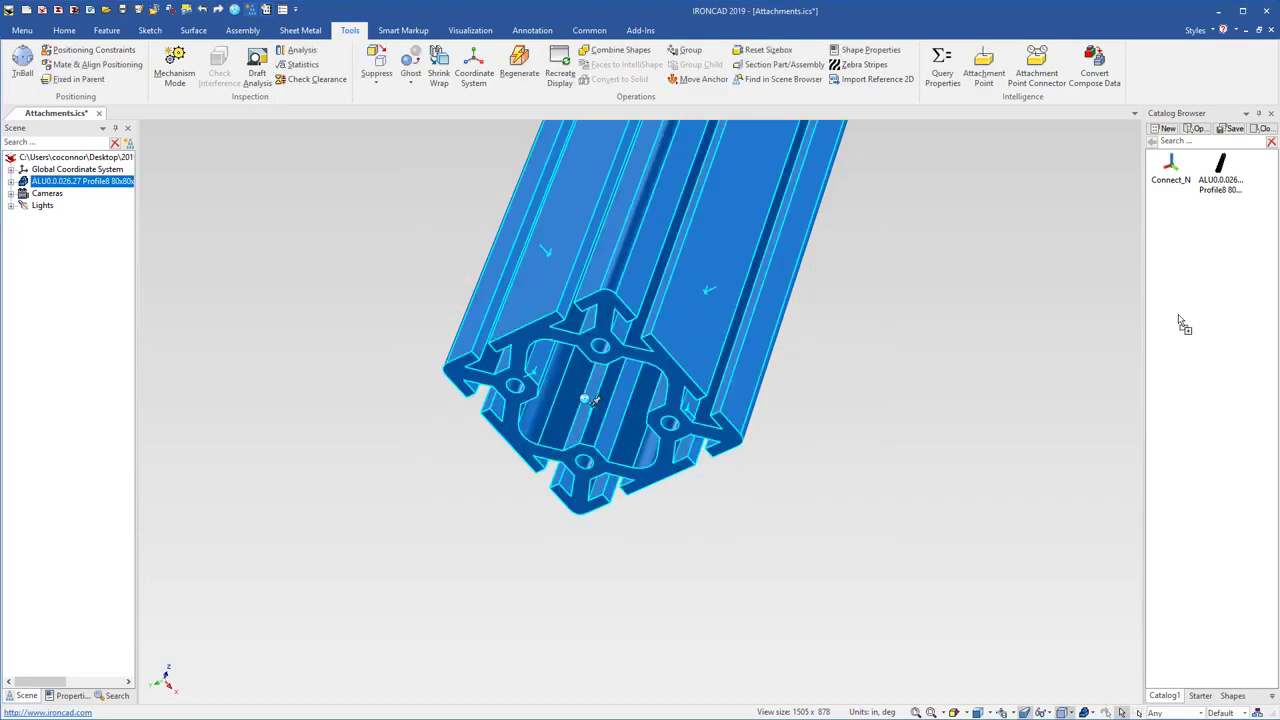
pyautogui.moveTo(1183, 323); pyautogui.dragTo(1180, 320)
pyautogui.moveTo(1172, 222); pyautogui.dragTo(730, 335)
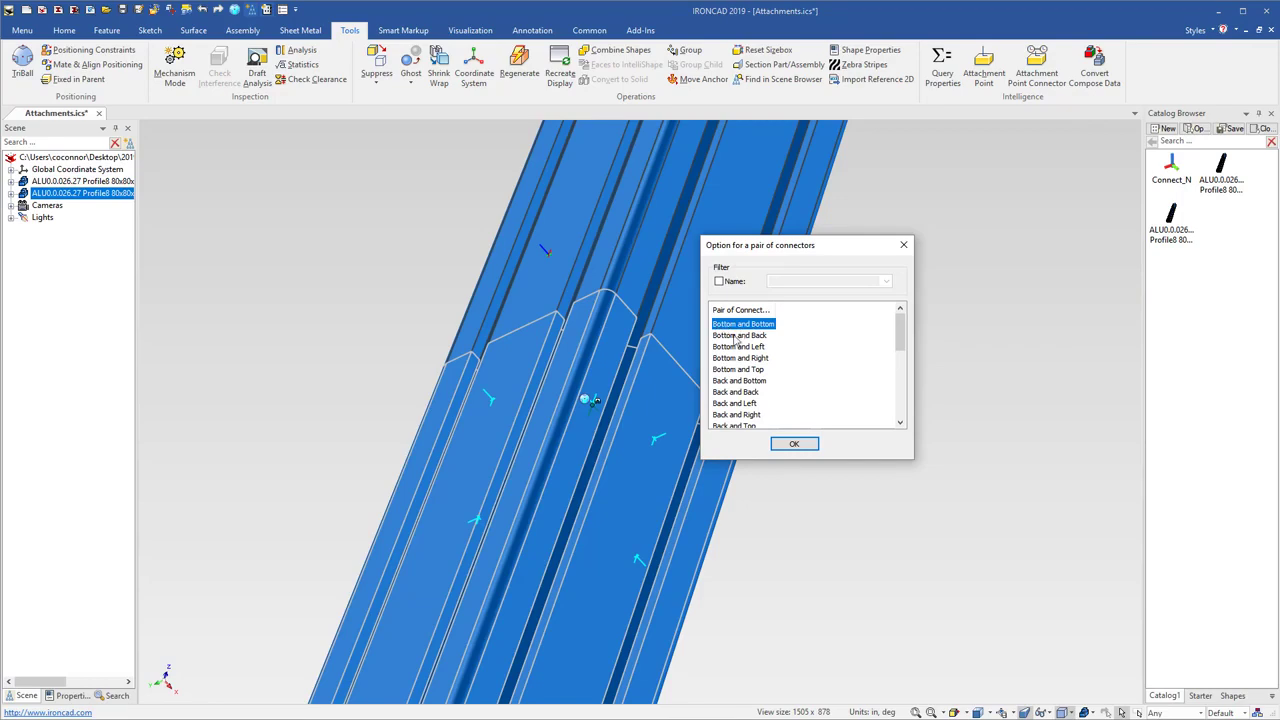
# Preview the copy's orientation with the connector pairs from Bottom and Back through Back and Right, and with Left and Bottom
pyautogui.click(727, 337)
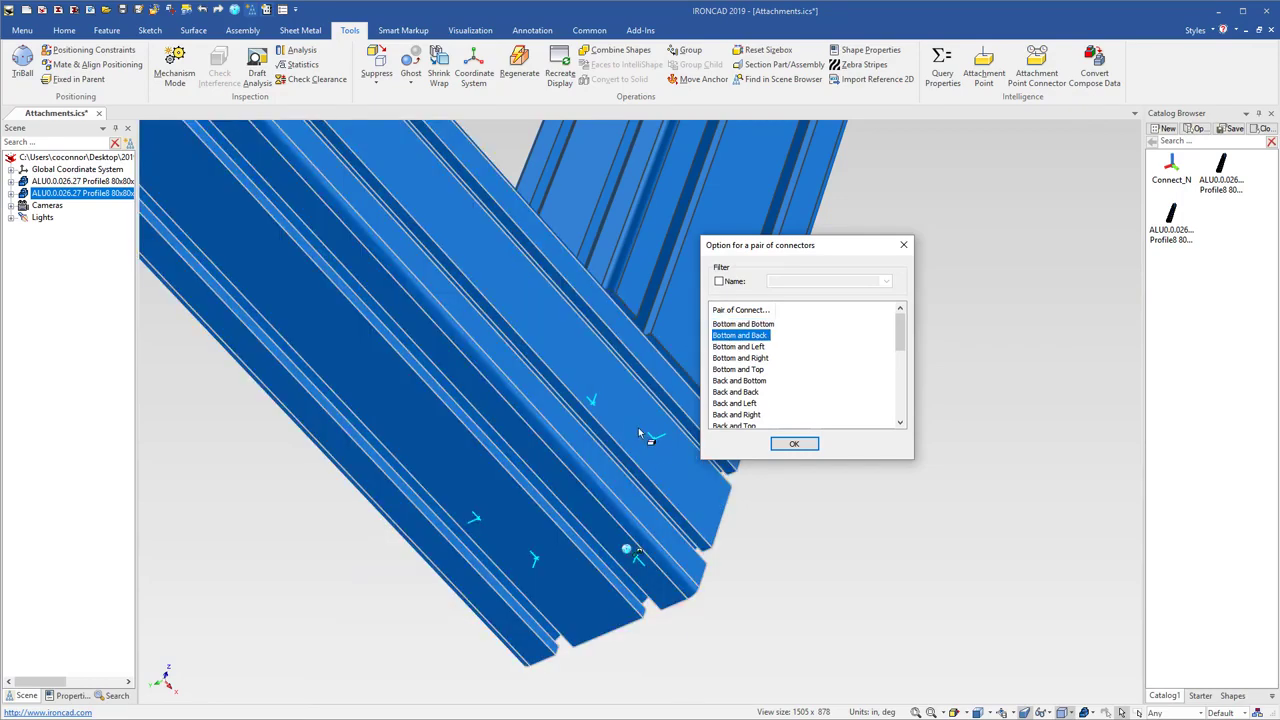
pyautogui.click(736, 348)
pyautogui.click(733, 359)
pyautogui.click(731, 370)
pyautogui.click(728, 382)
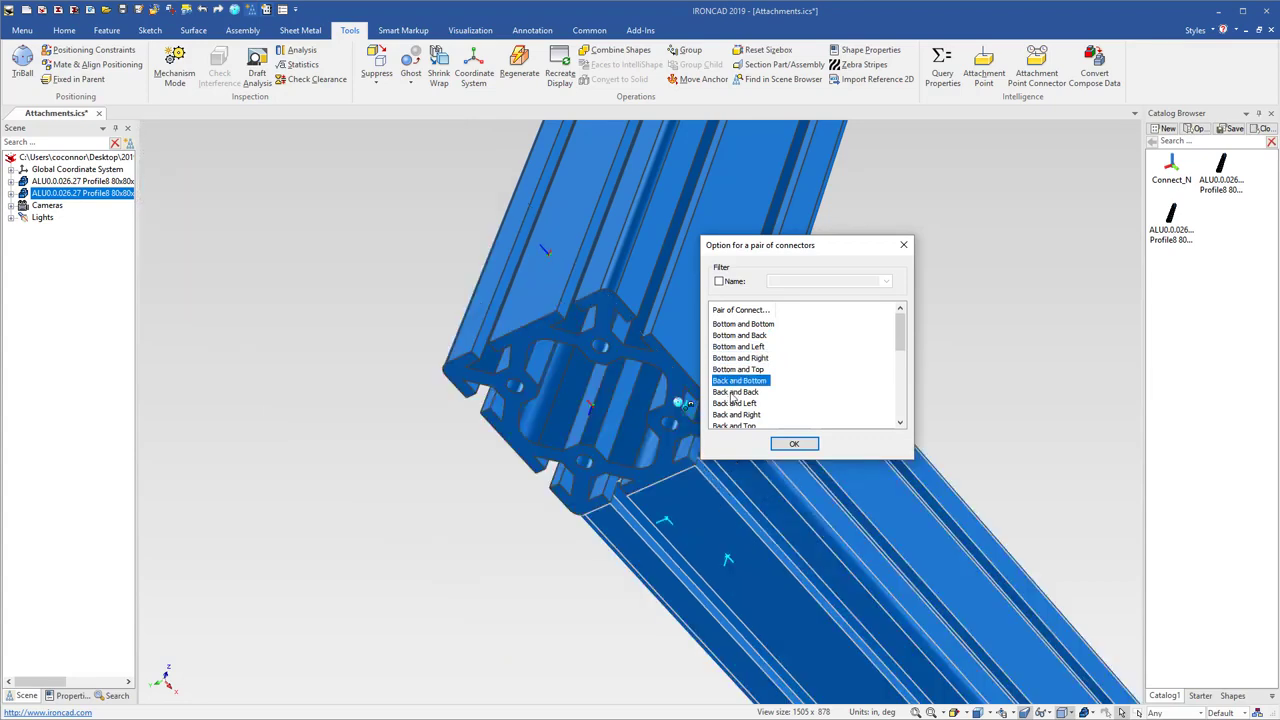
pyautogui.click(722, 393)
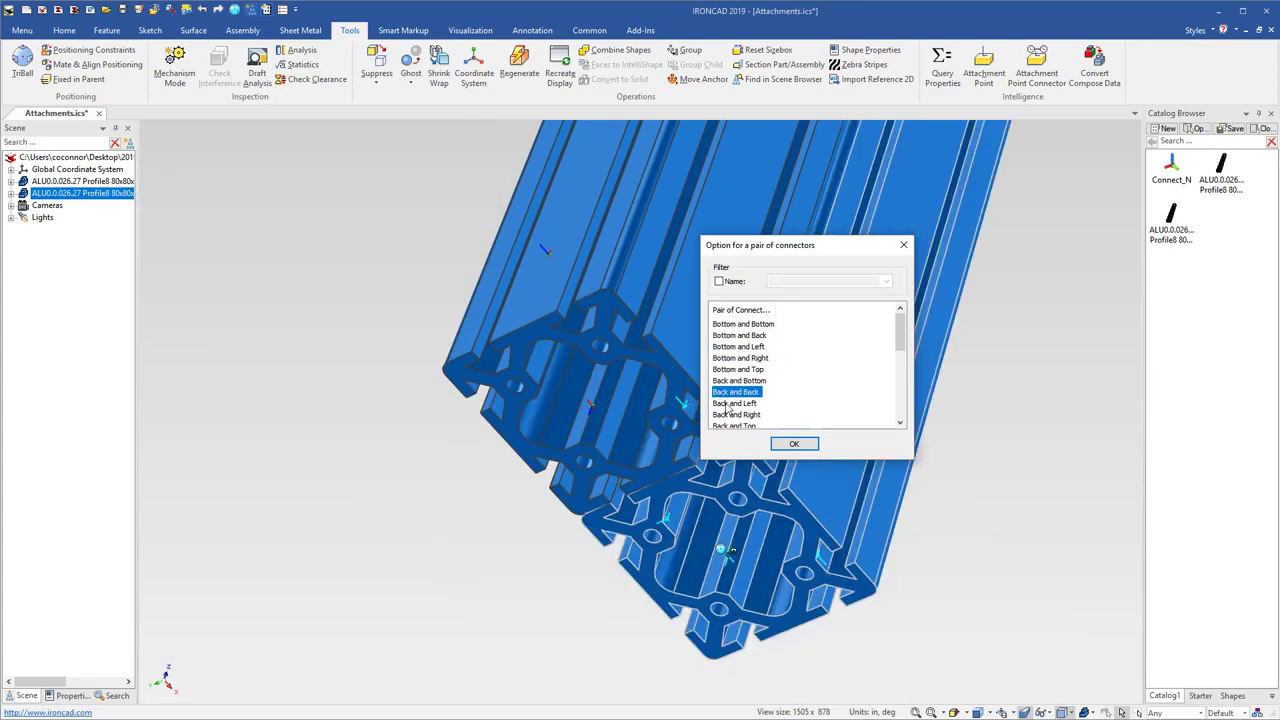
pyautogui.click(728, 403)
pyautogui.click(731, 414)
pyautogui.moveTo(896, 342); pyautogui.dragTo(897, 368)
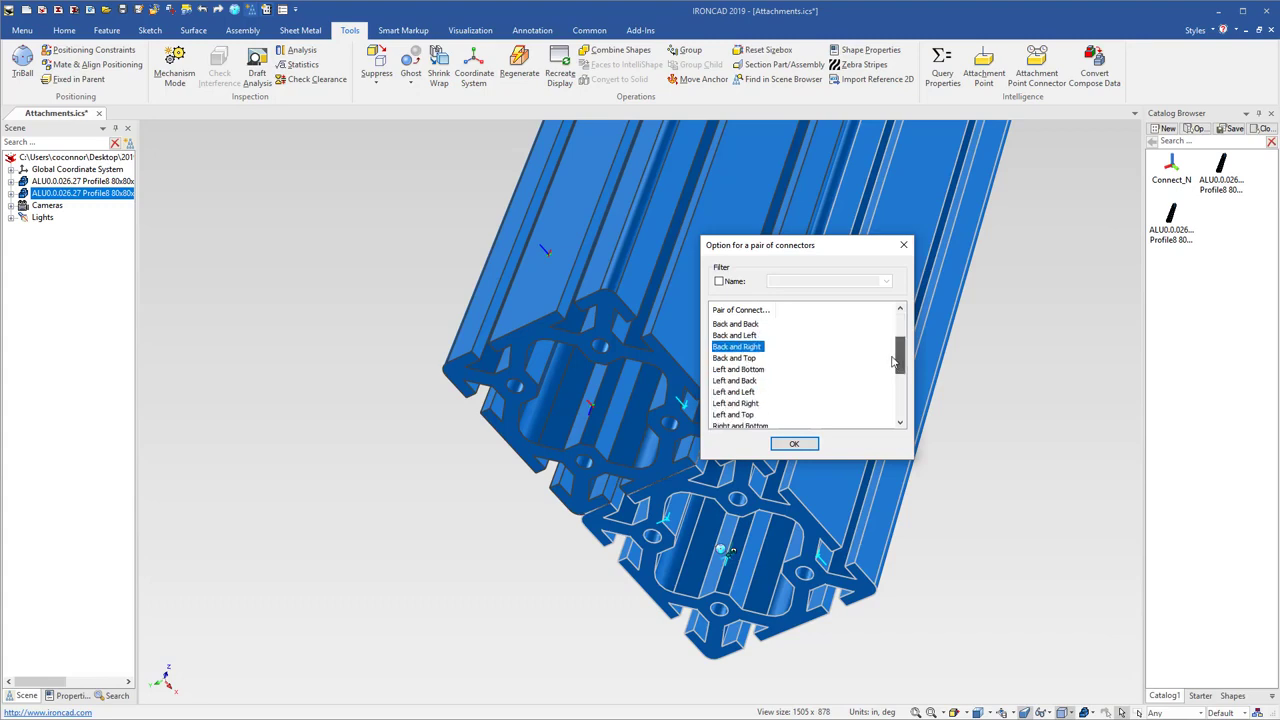
pyautogui.click(737, 369)
pyautogui.scroll(-2, 770, 376)
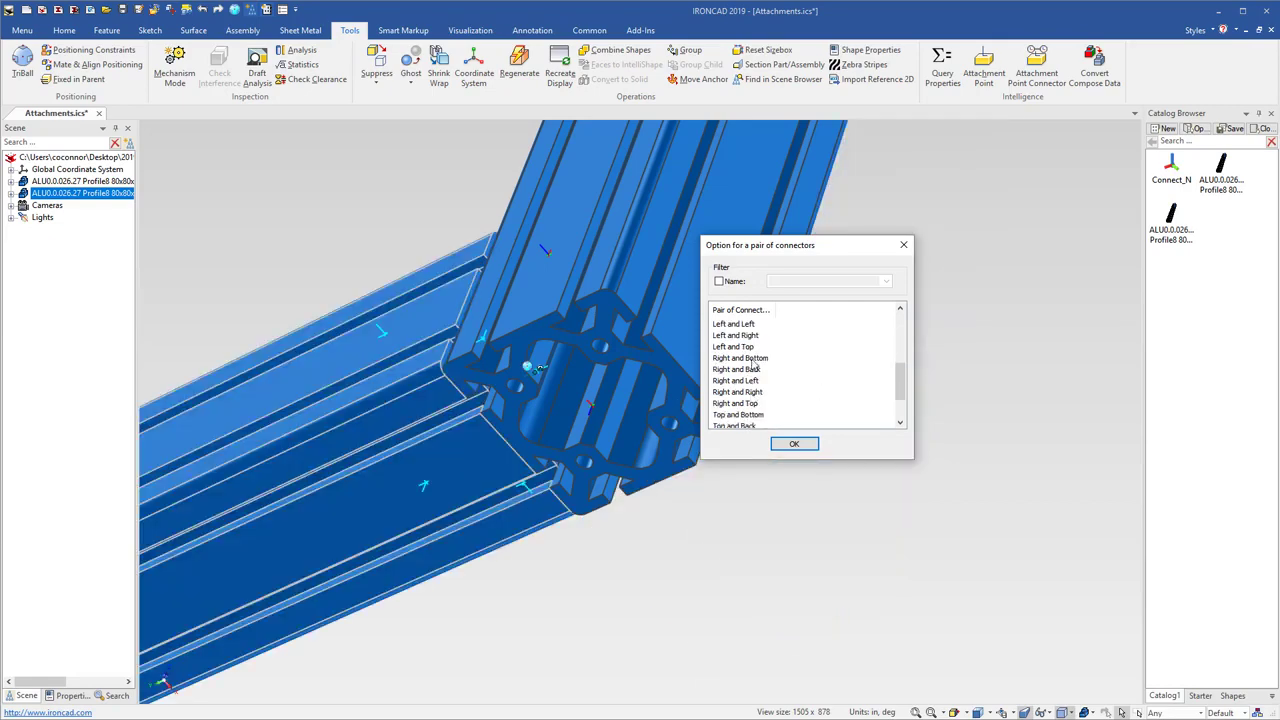
# Attach the copy to the original profile using the Right and Bottom connector pair
pyautogui.click(740, 358)
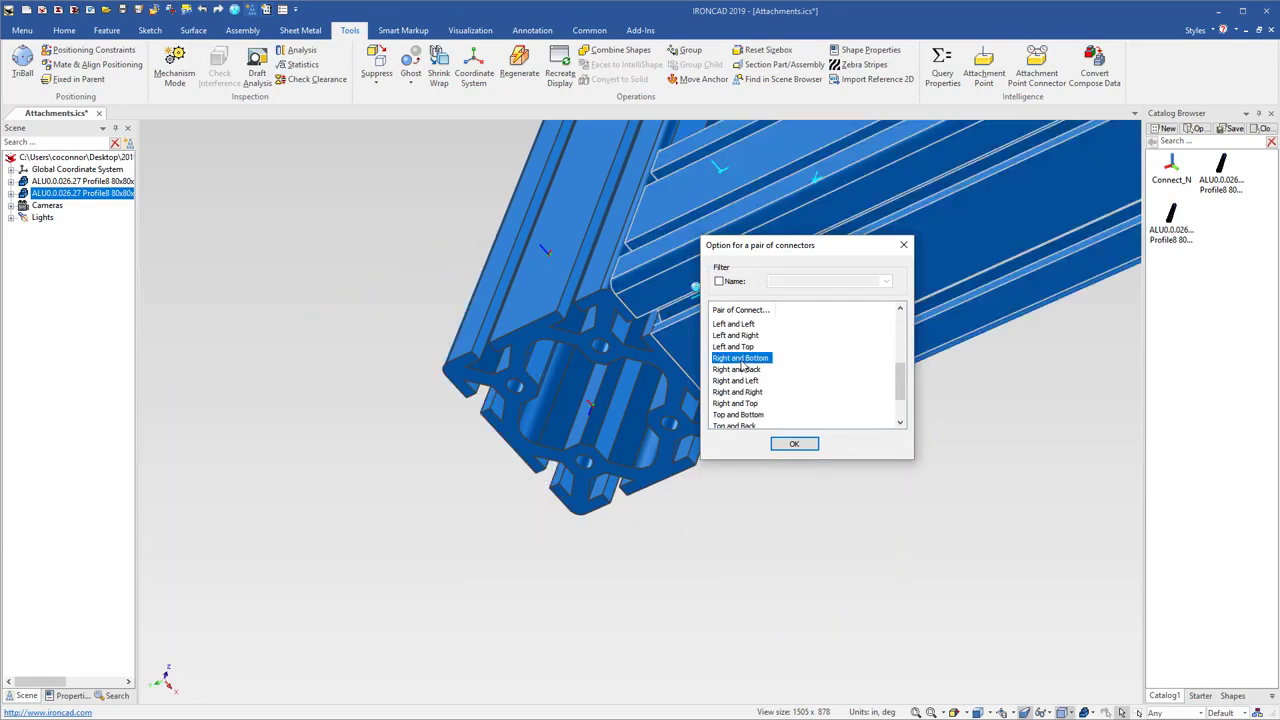
pyautogui.click(794, 445)
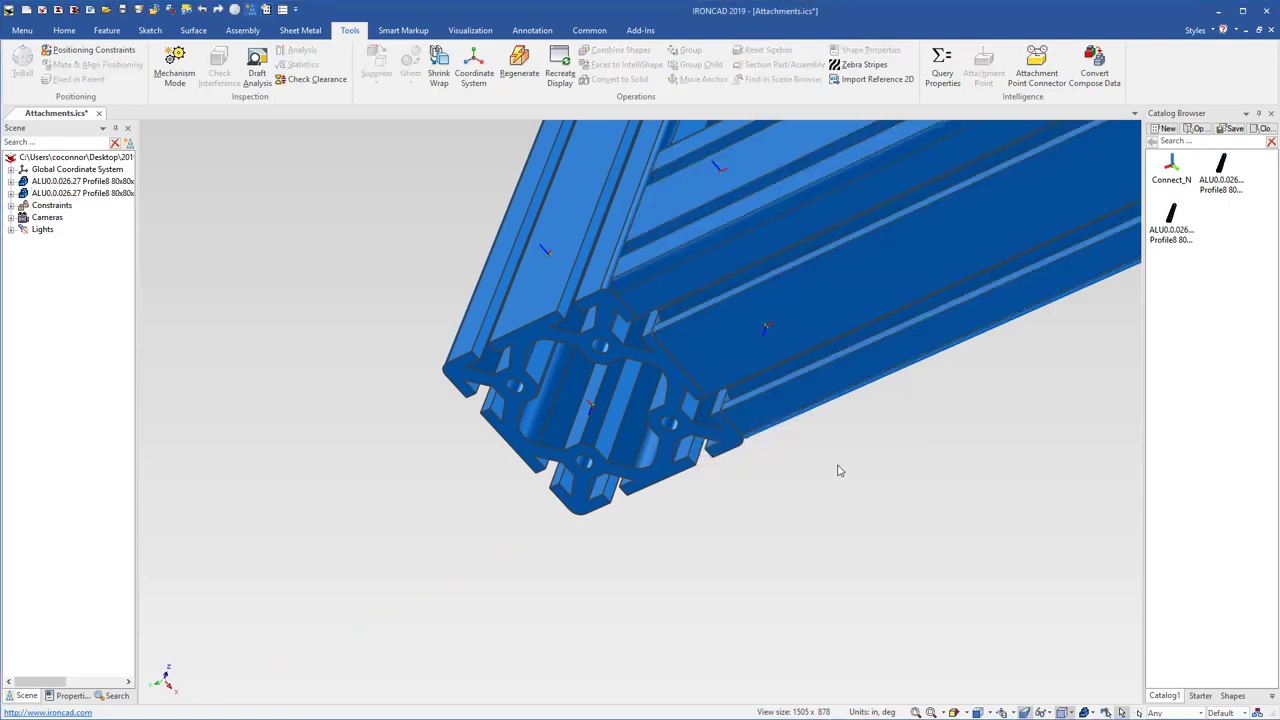
pyautogui.keyDown('shift'); pyautogui.moveTo(863, 455); pyautogui.dragTo(770, 564, button='middle'); pyautogui.keyUp('shift')
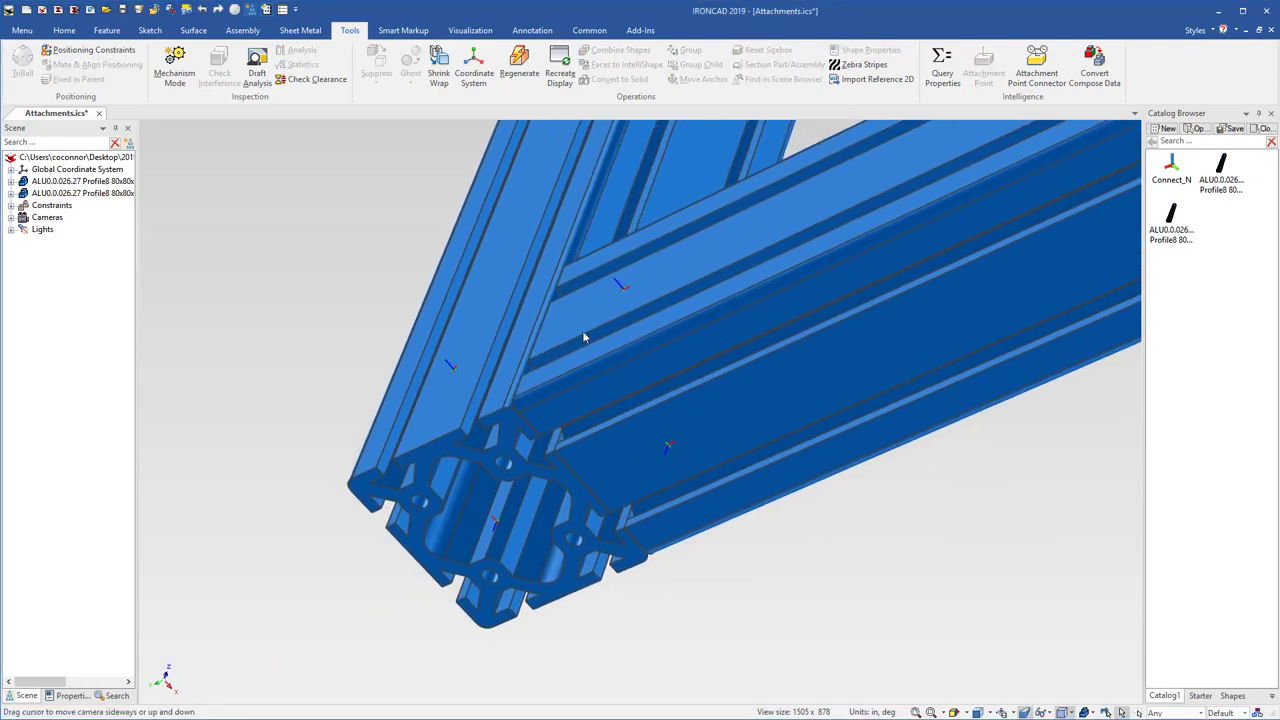